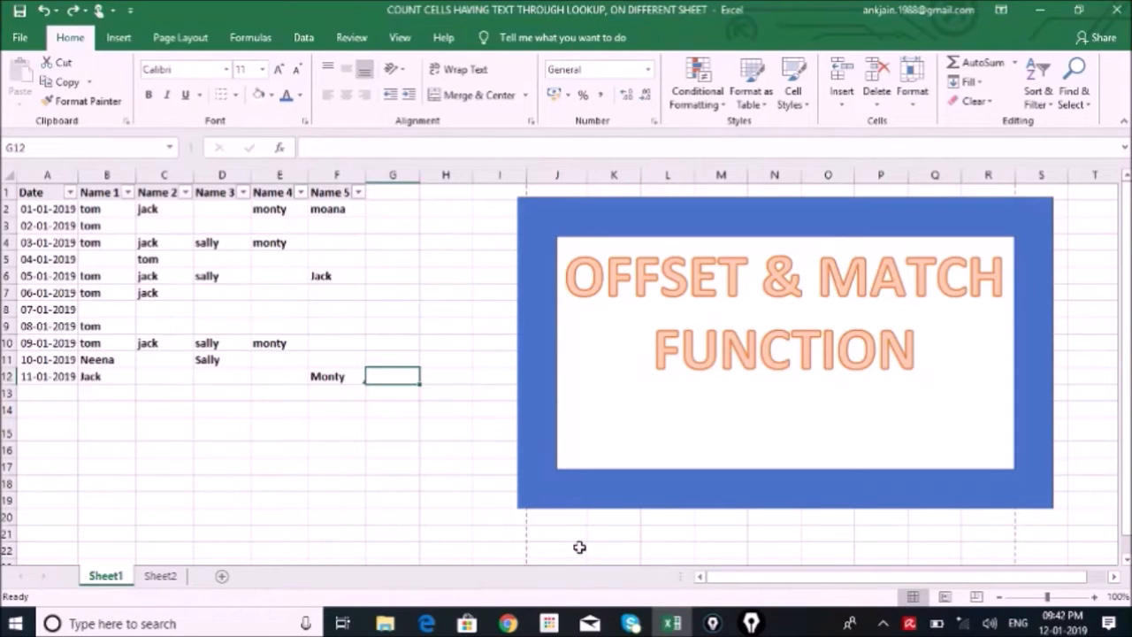
Enter $ in cell G12 of Sheet1 and review the date and name columns and the people counts on Sheet2
type("$")
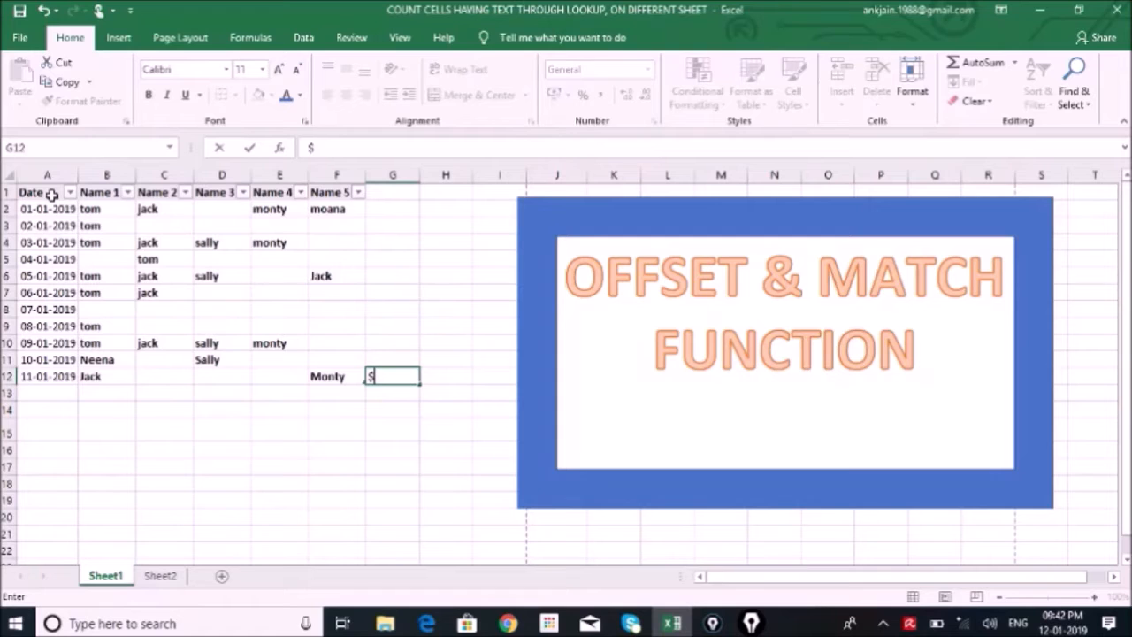
left_click_drag(51, 194, 52, 252)
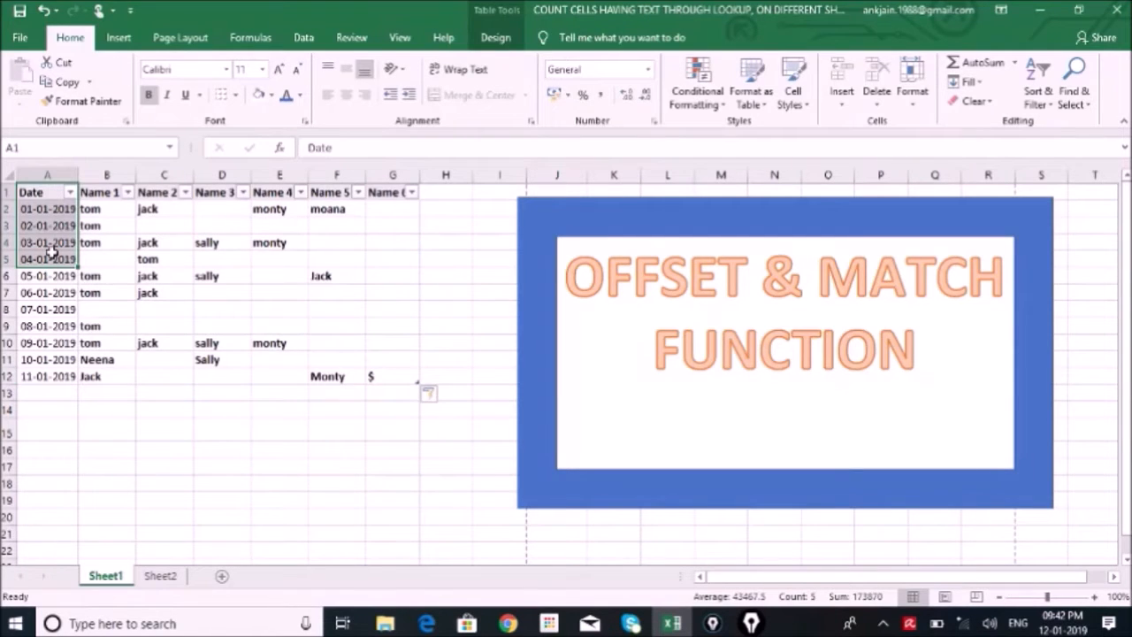
left_click_drag(110, 193, 336, 244)
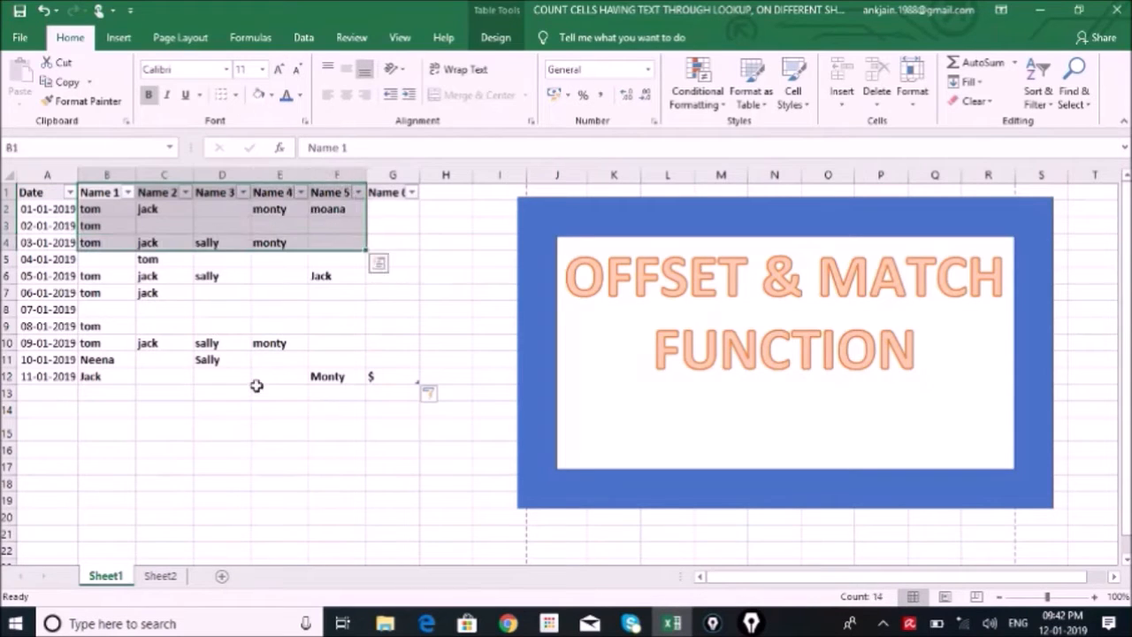
left_click(159, 576)
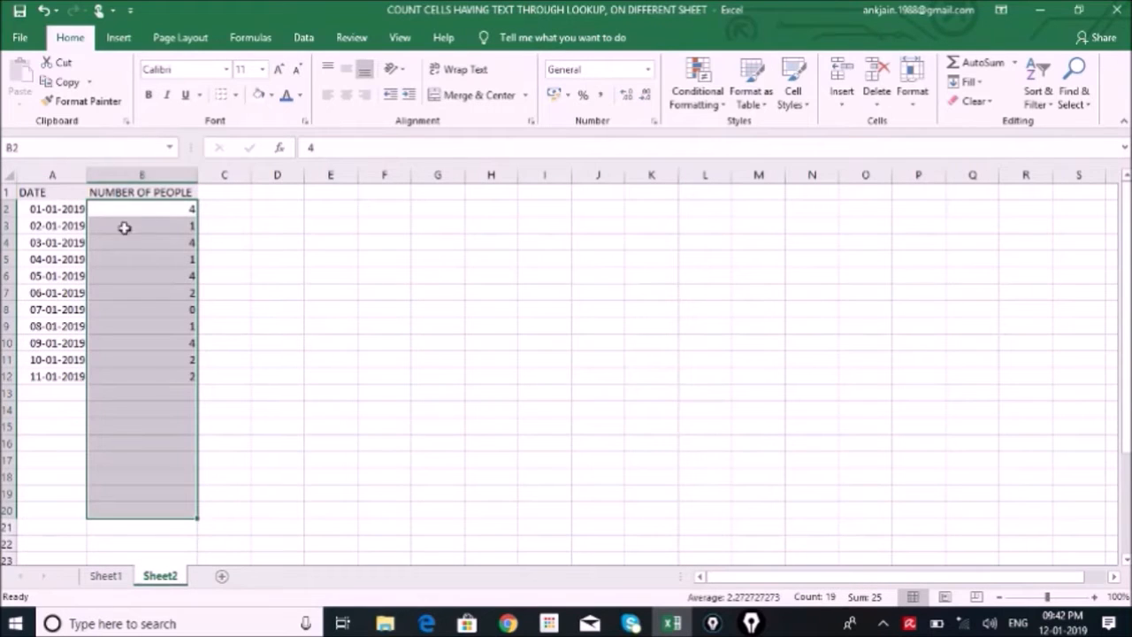
left_click(160, 205)
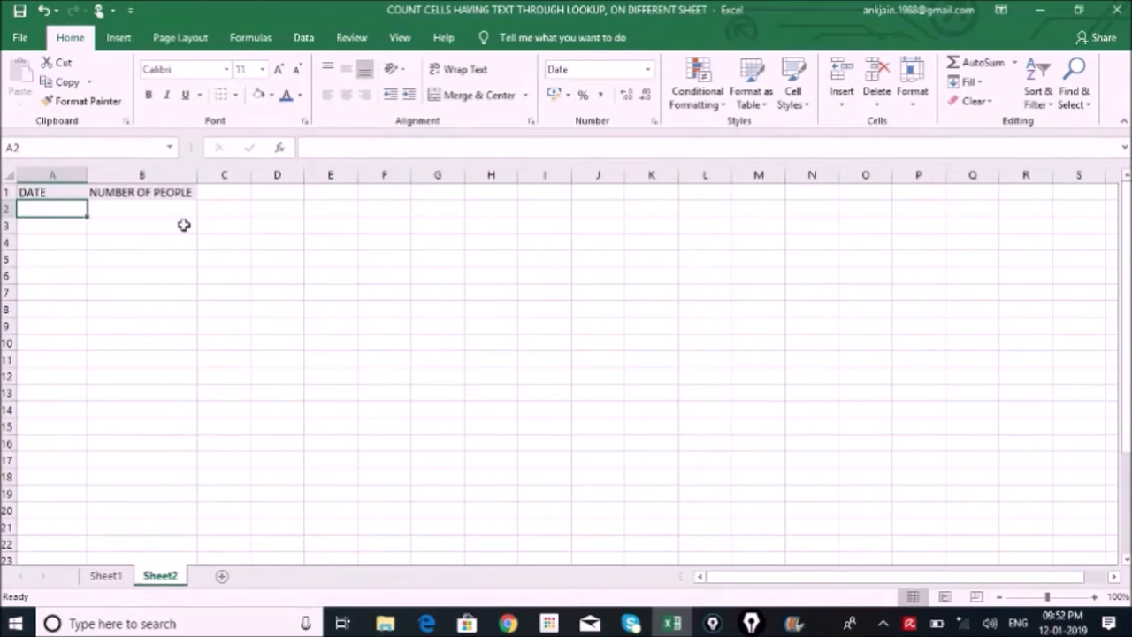
Enter =VLOOKUP(Sheet1!A2,Sheet1!A:A,1,0) in cell A2 of Sheet2 to pull in the date from Sheet1
type("=vlo")
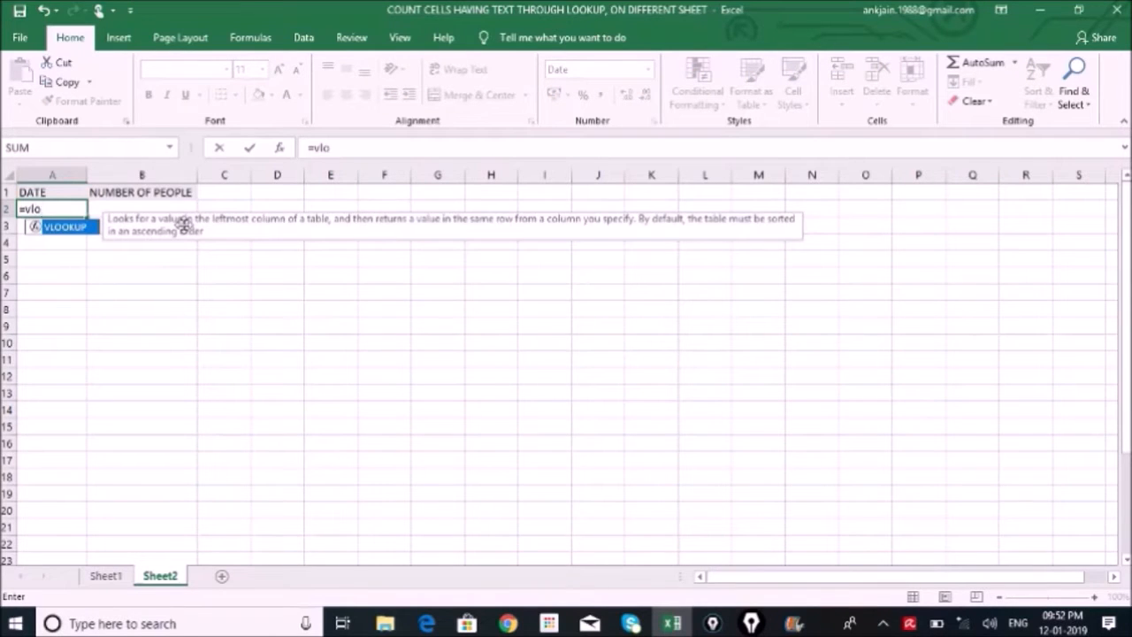
key("Tab")
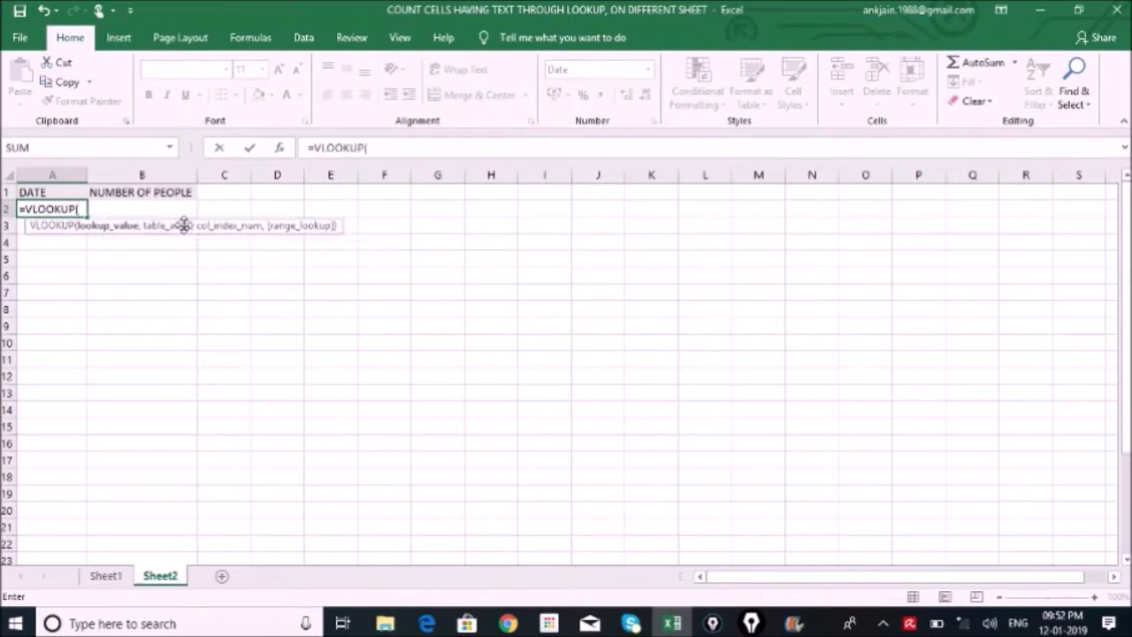
left_click(104, 576)
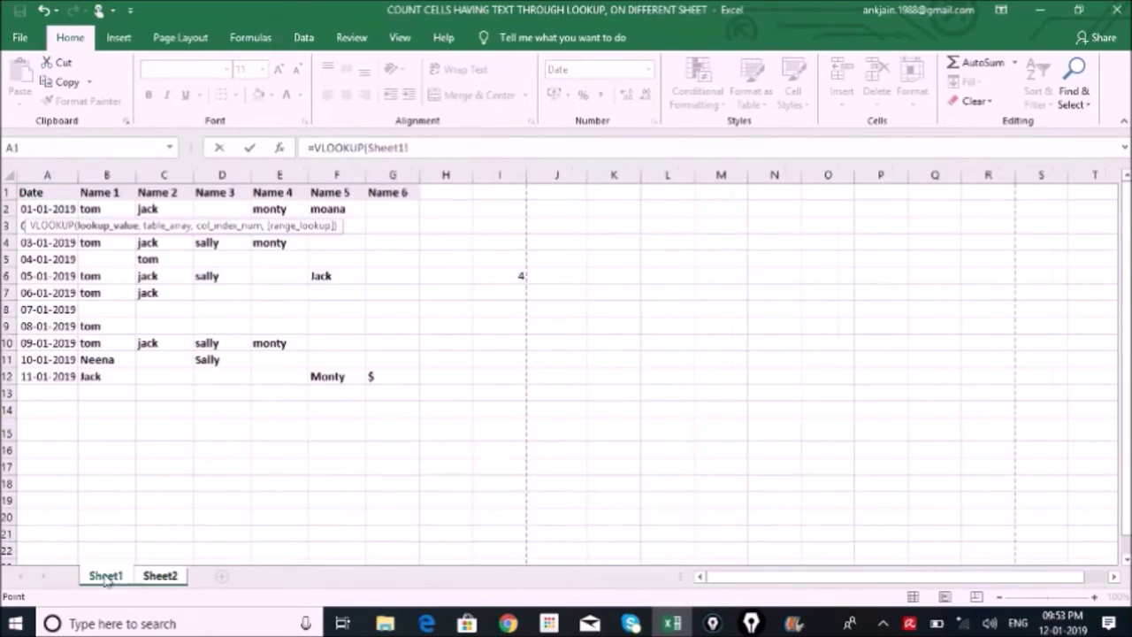
left_click(46, 208)
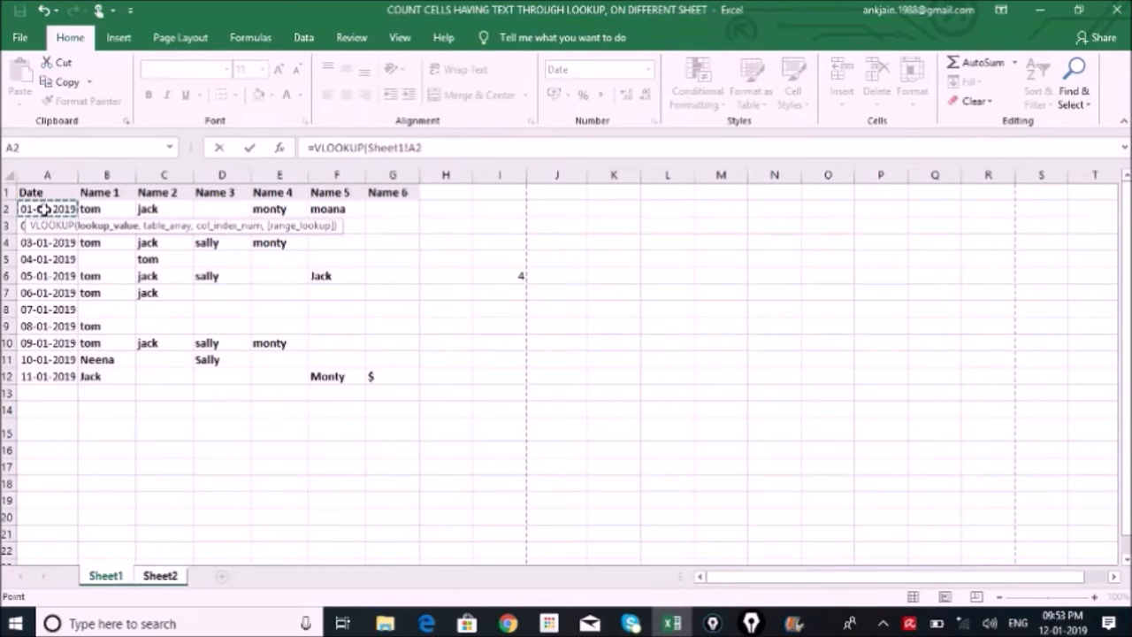
type(",")
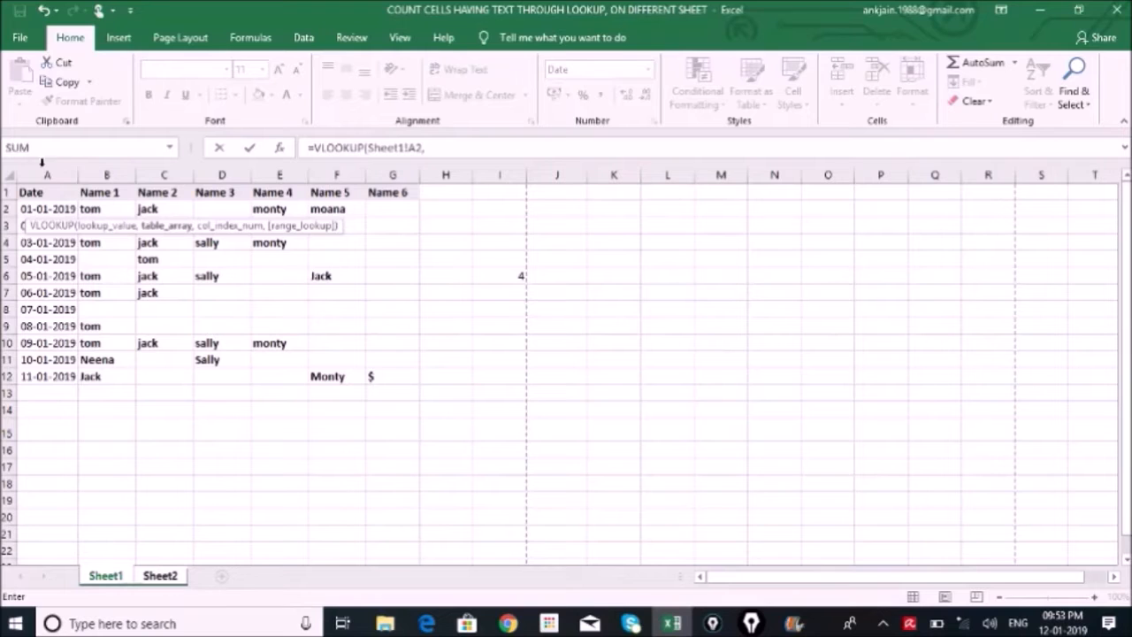
left_click(39, 176)
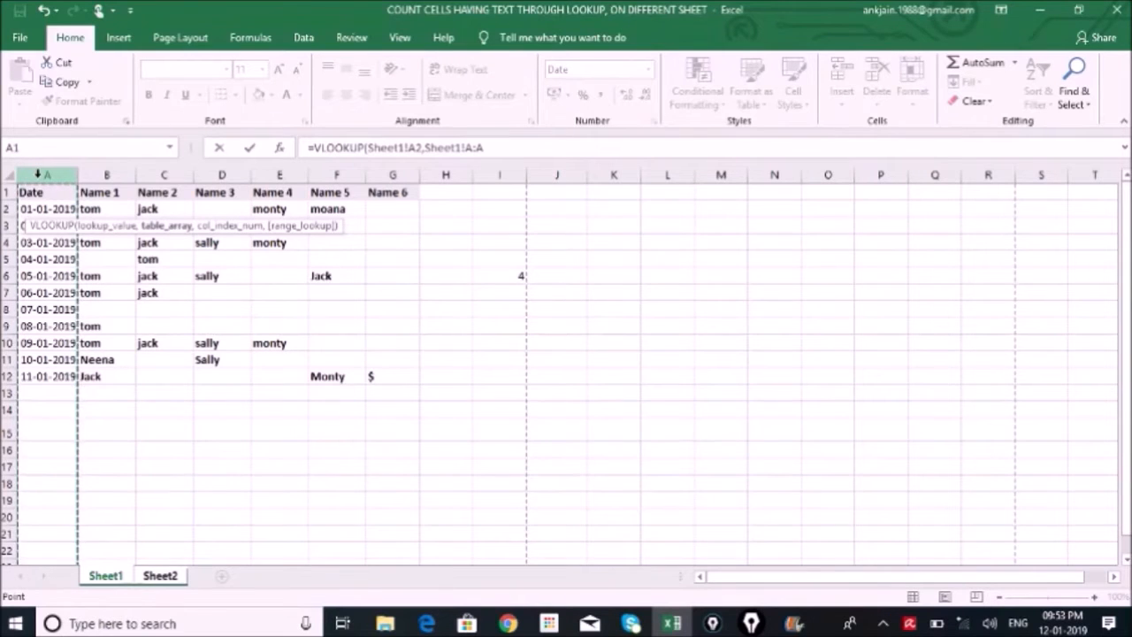
type(",")
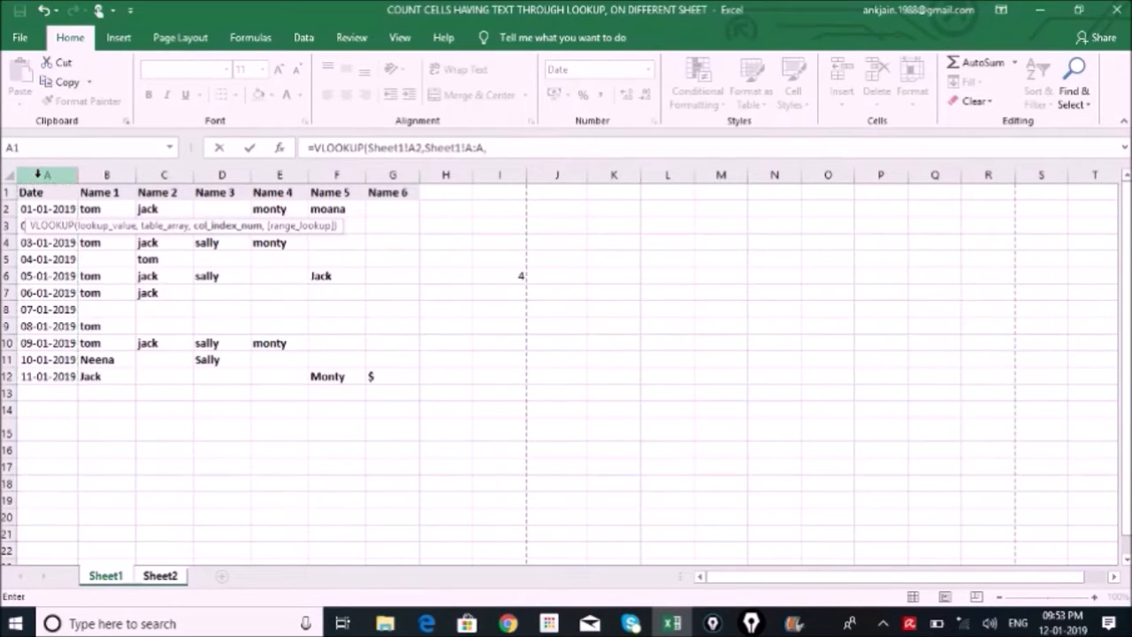
type("1")
type(",0")
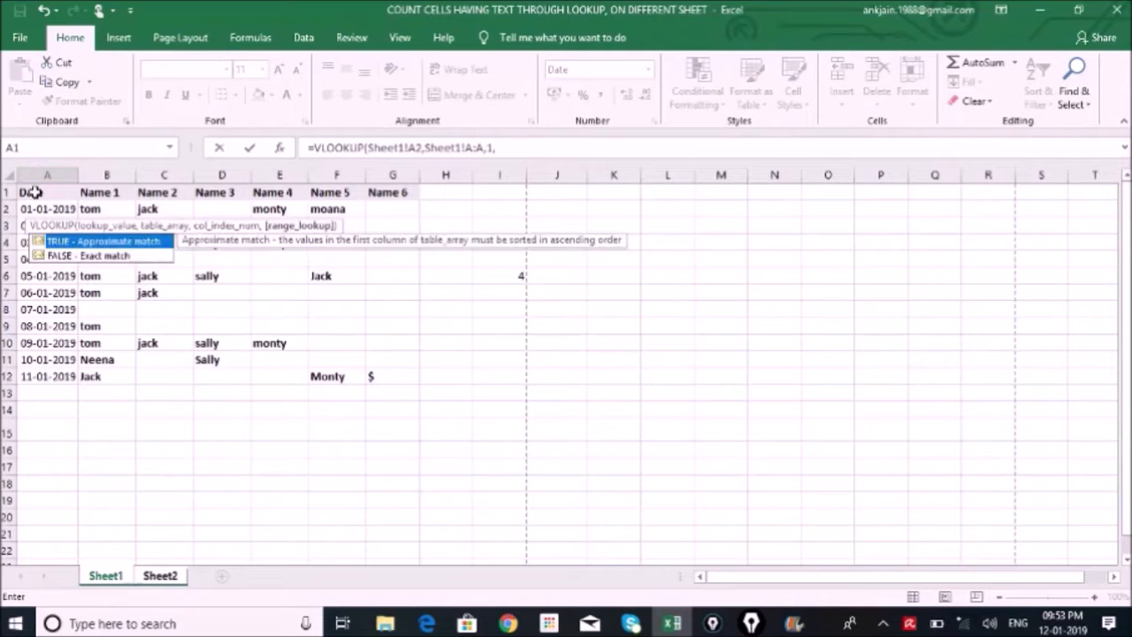
type(")")
key("Return")
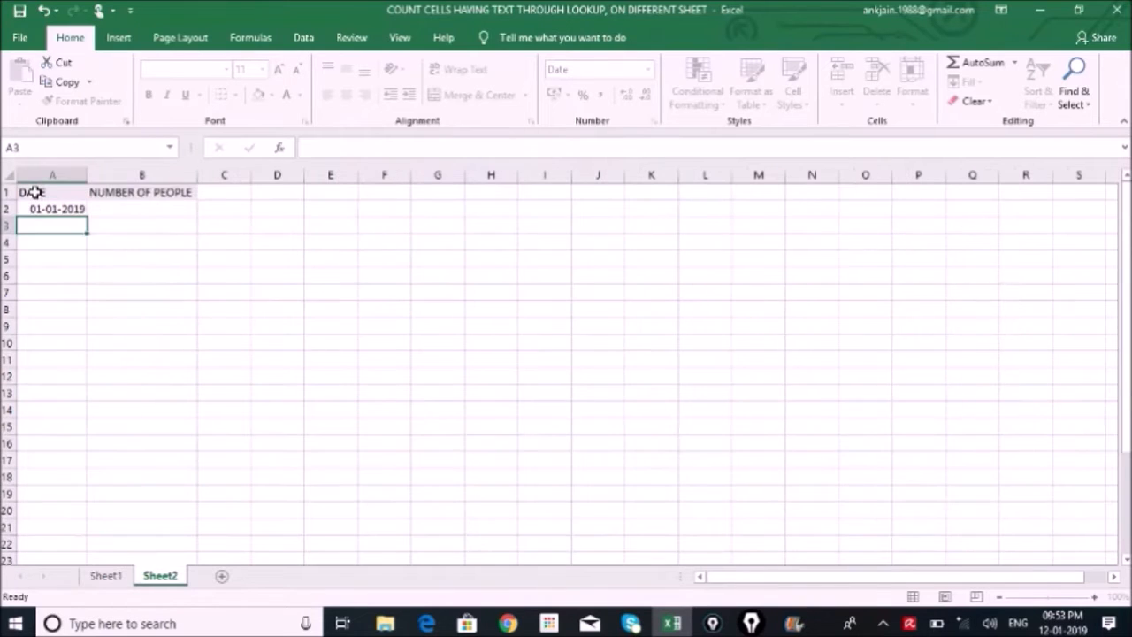
Fill the date lookup formula from A2 down through A20 on Sheet2 and inspect the formula in A13
left_click(56, 210)
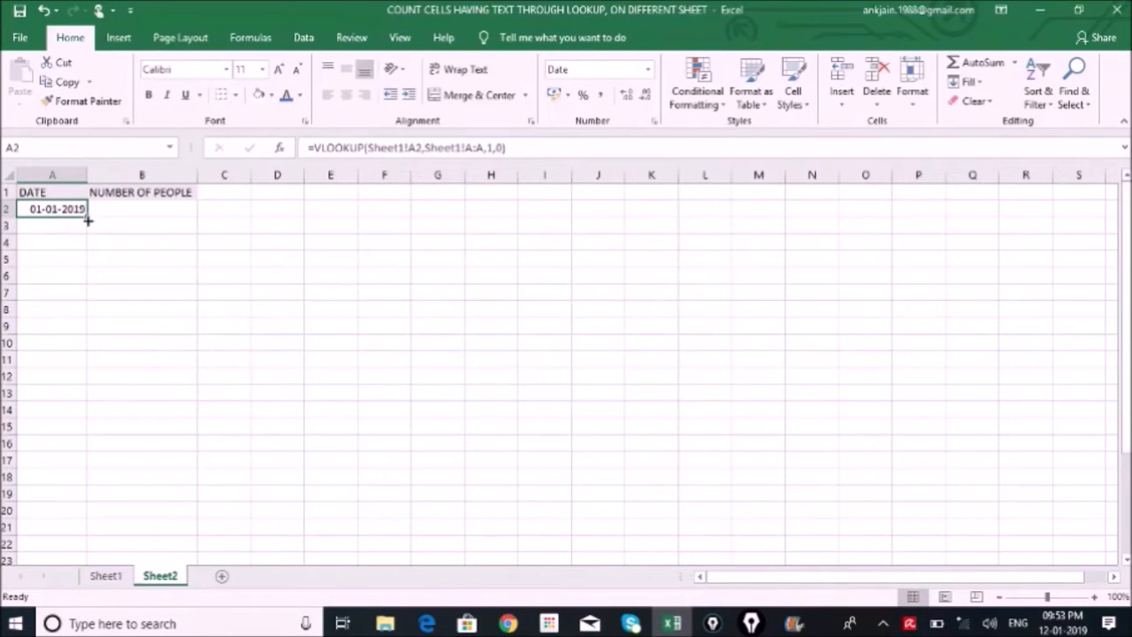
left_click_drag(86, 216, 65, 516)
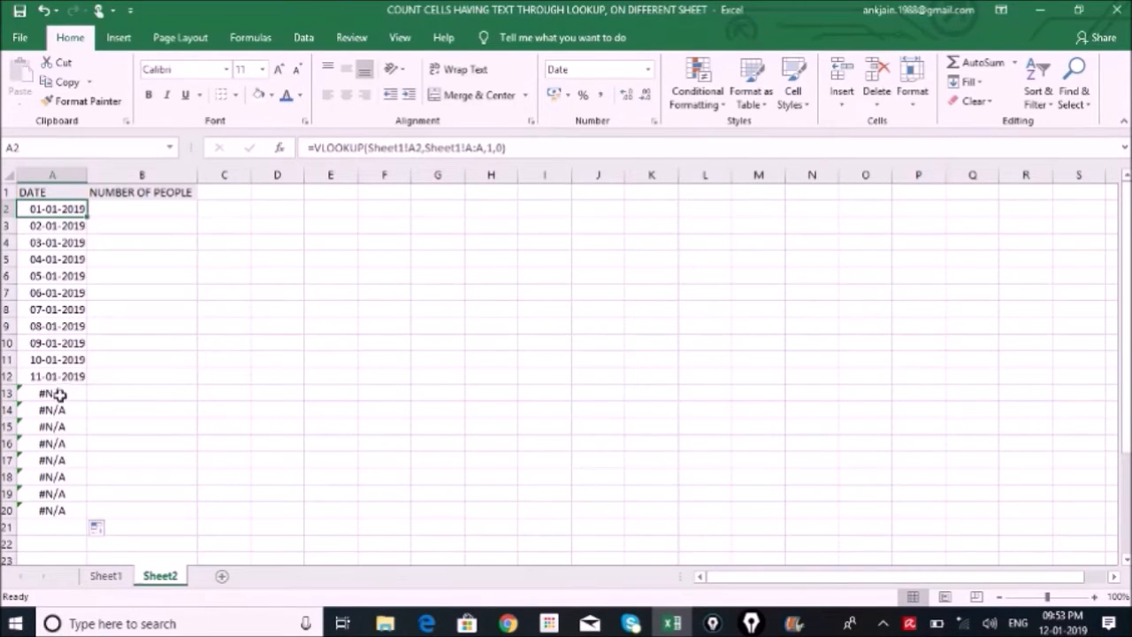
left_click(59, 395)
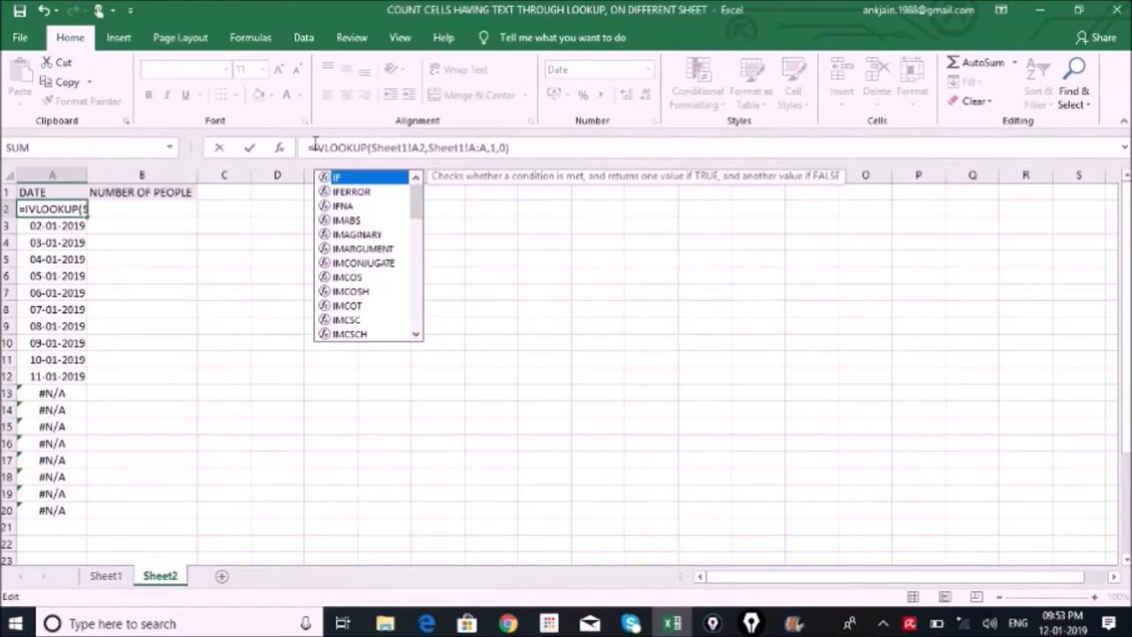
Wrap the lookup in A2 in IFNA with an empty string as fallback: =IFNA(VLOOKUP(Sheet1!A2,Sheet1!A:A,1,0),"")
type("f")
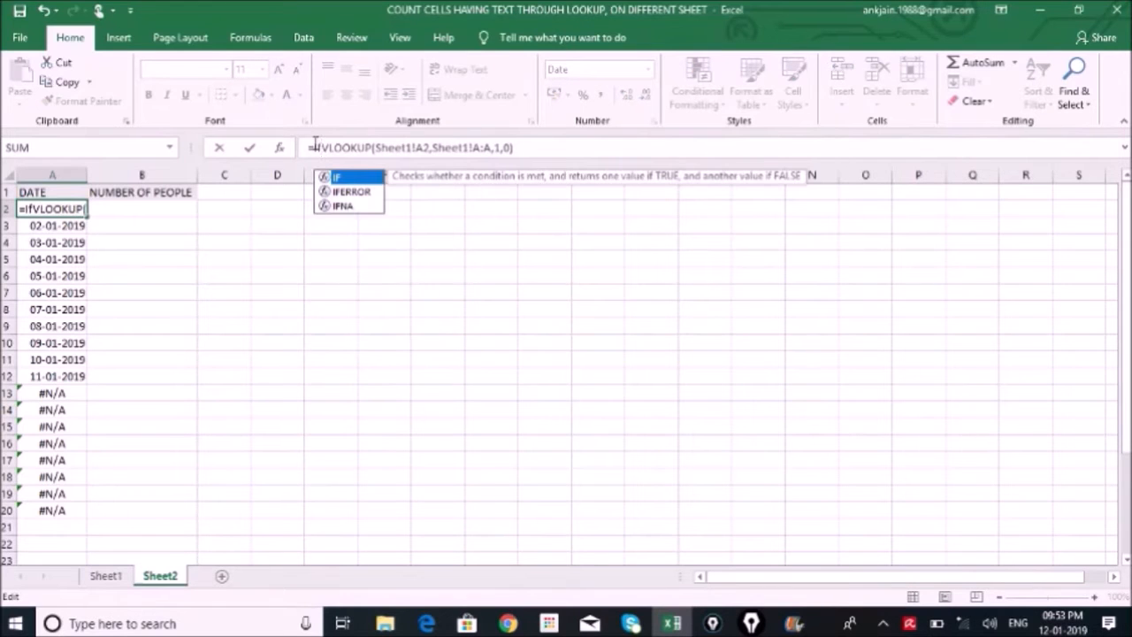
left_click(343, 206)
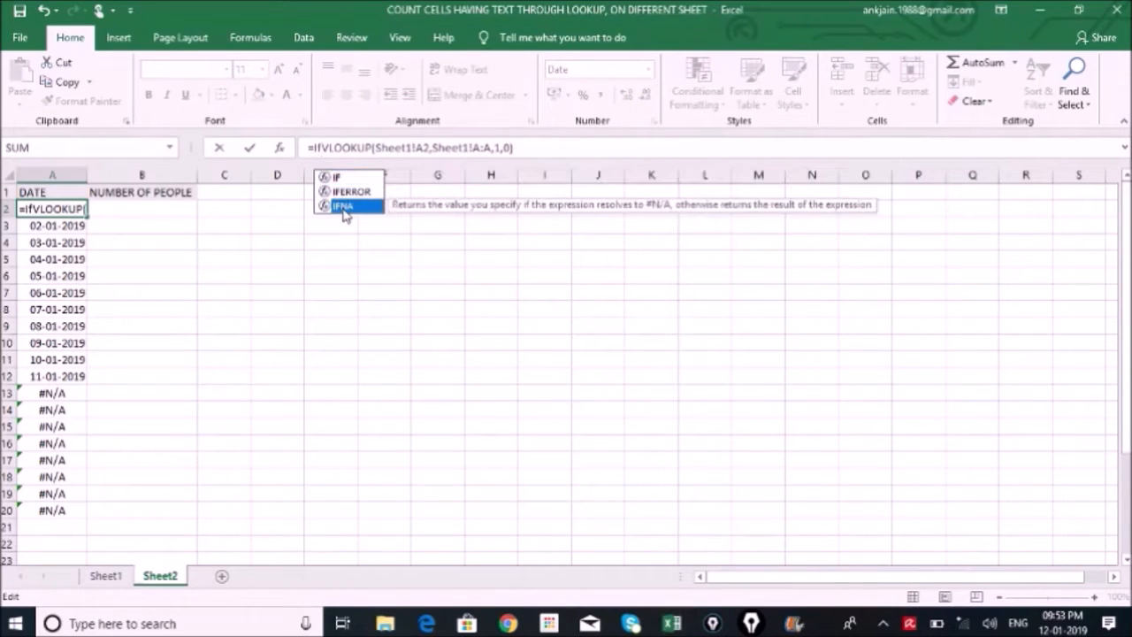
double_click(343, 207)
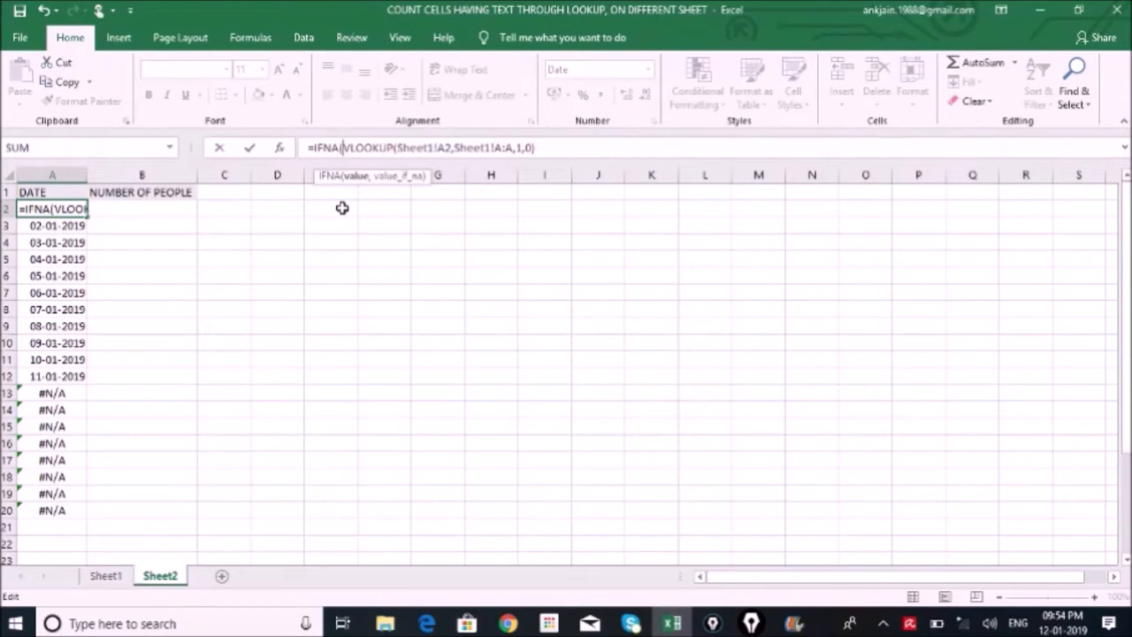
left_click(536, 148)
type(",")
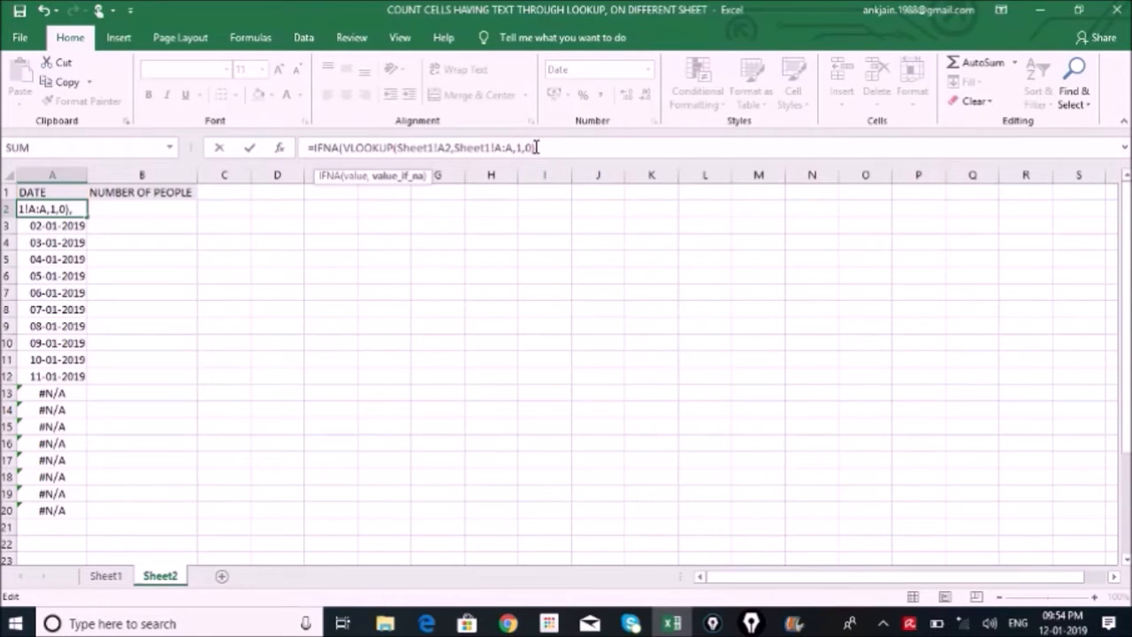
type("\"\")")
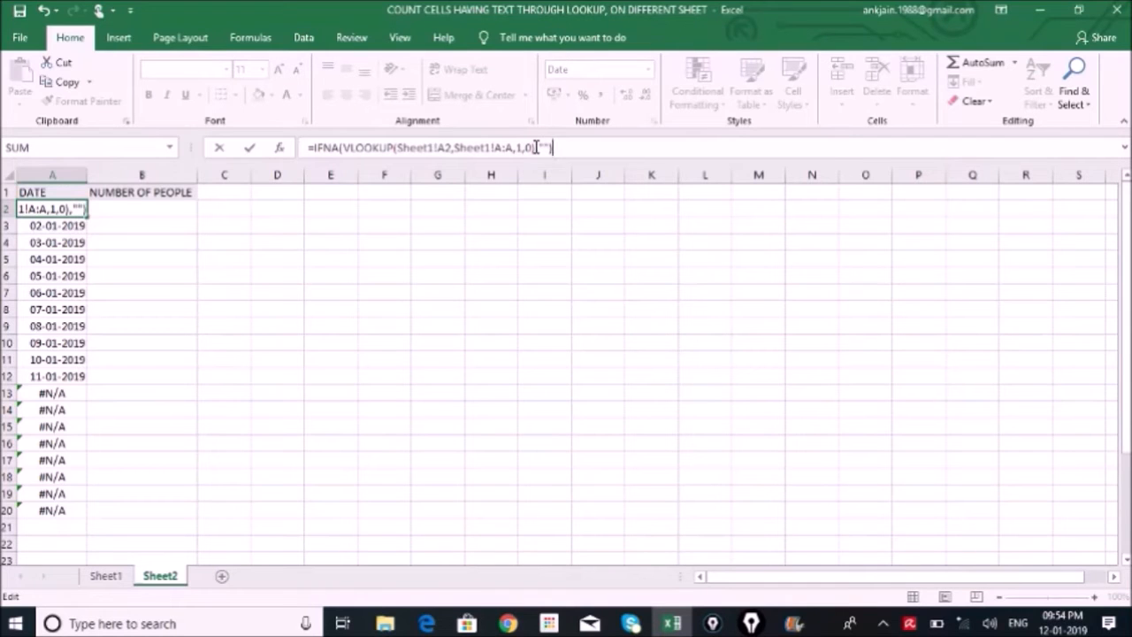
key("Return")
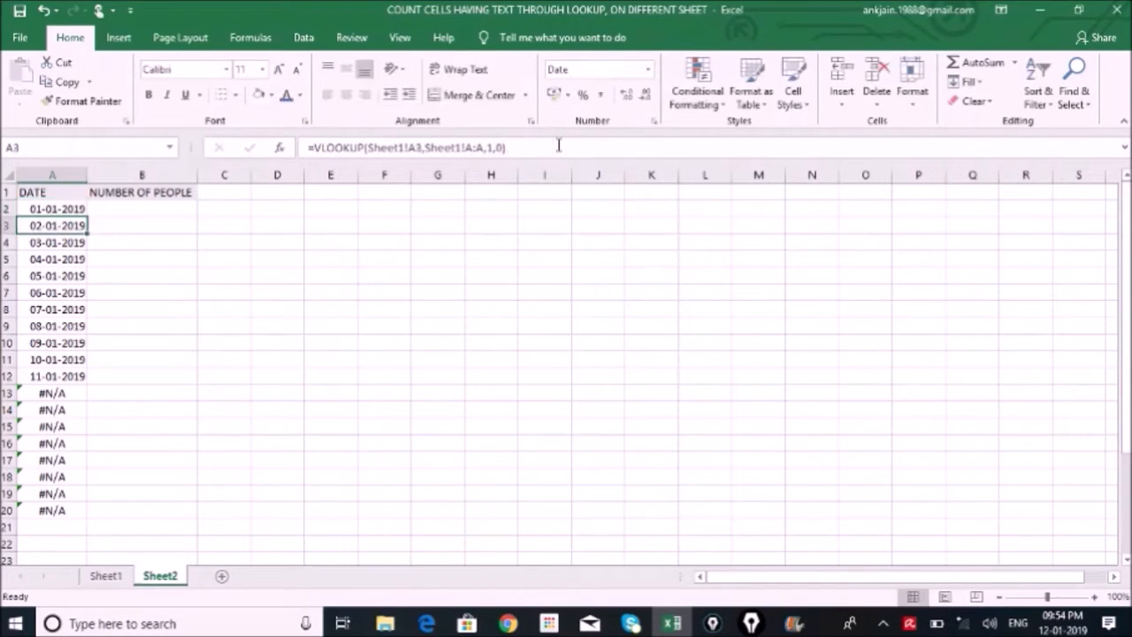
Copy the IFNA date formula from A2 down through A20 and check the formula in A13
left_click(80, 213)
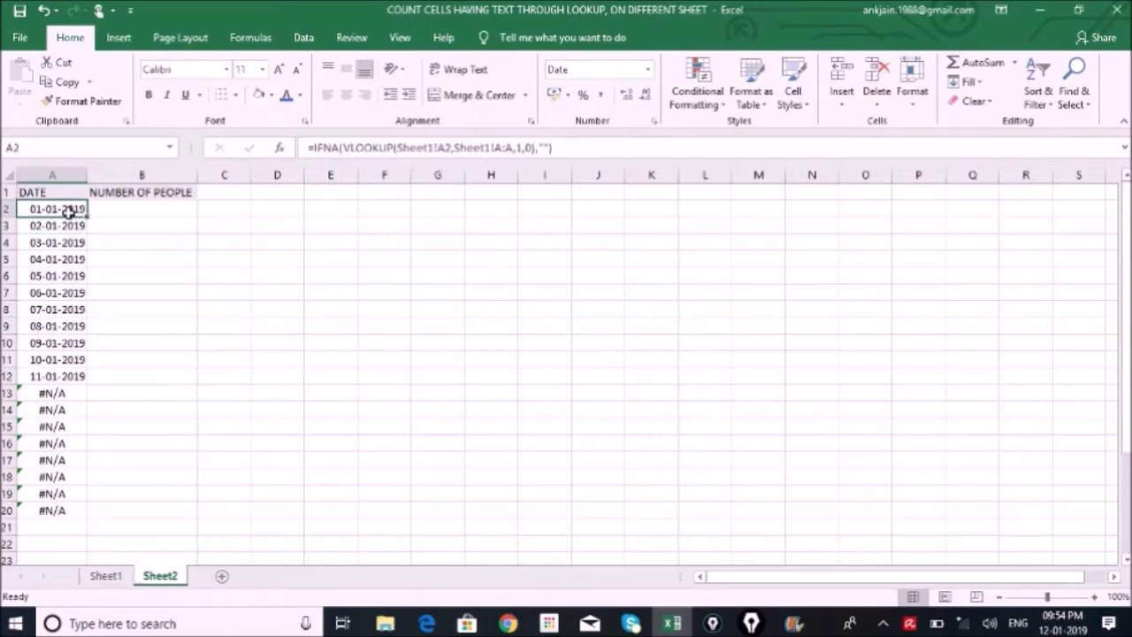
double_click(87, 214)
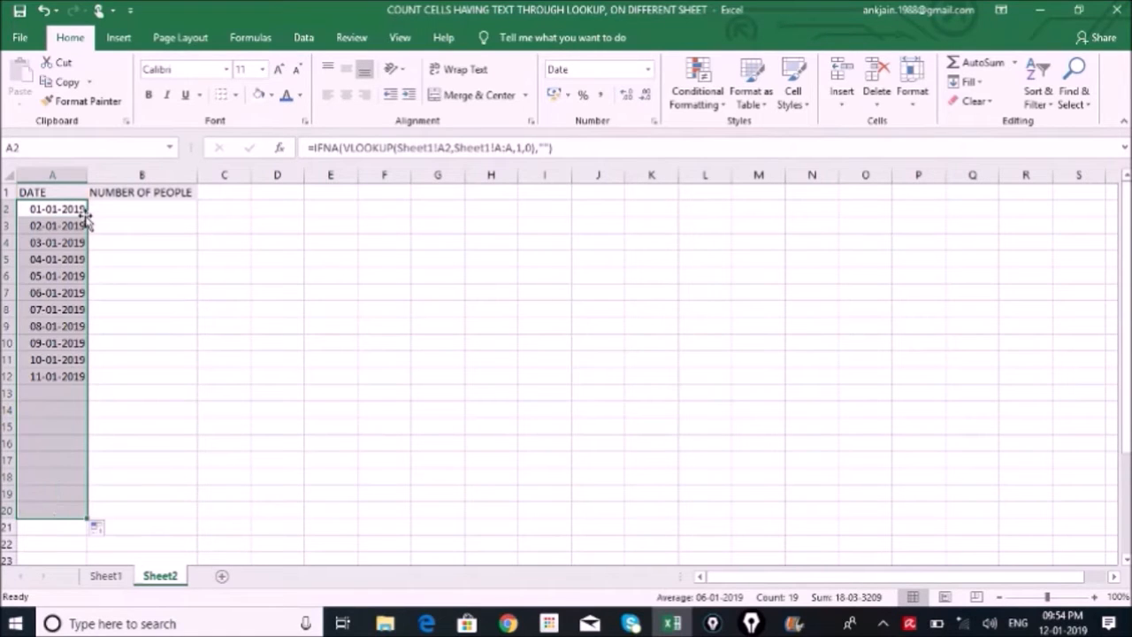
left_click(48, 394)
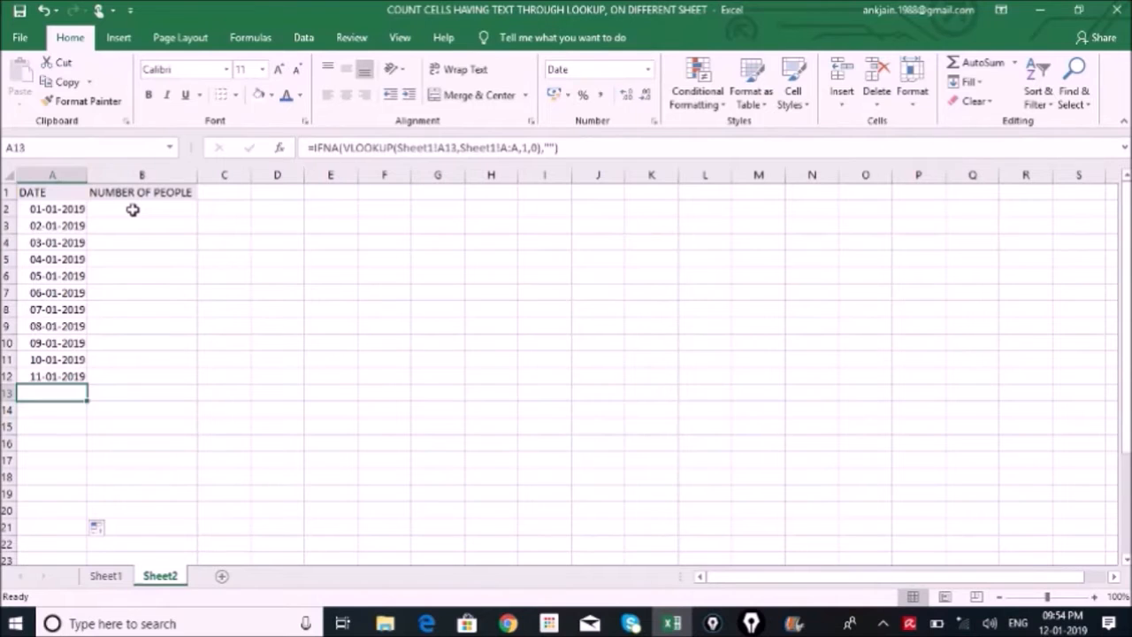
Enter =COUNTA(Sheet1!B2:G2) in cell B2 of Sheet2 under NUMBER OF PEOPLE and compare it with the names on Sheet1
left_click(99, 577)
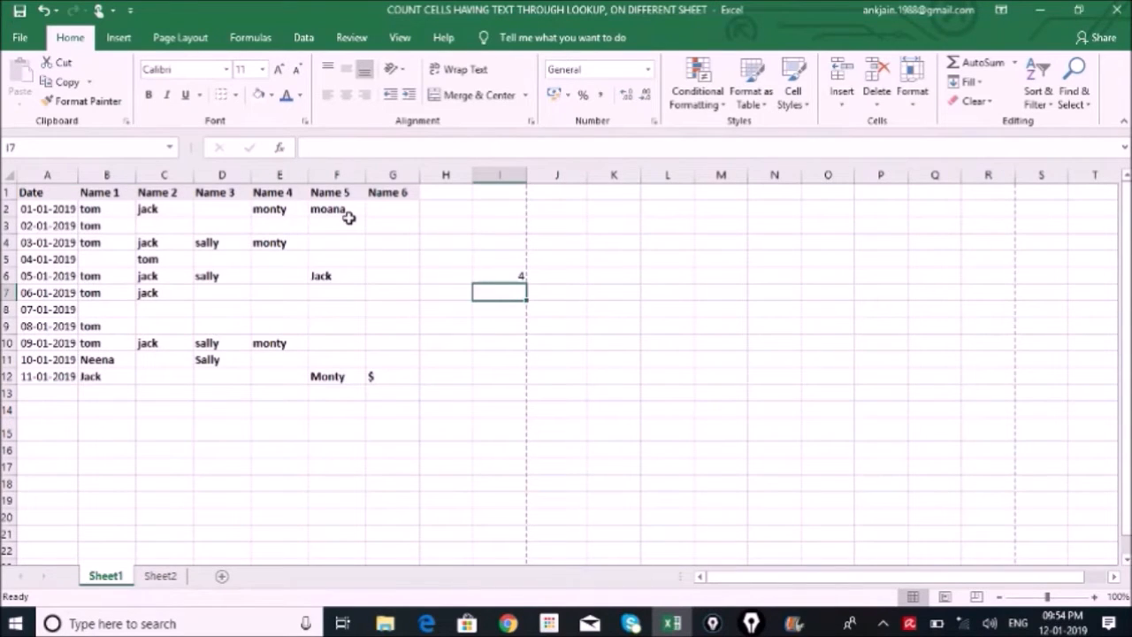
left_click(160, 576)
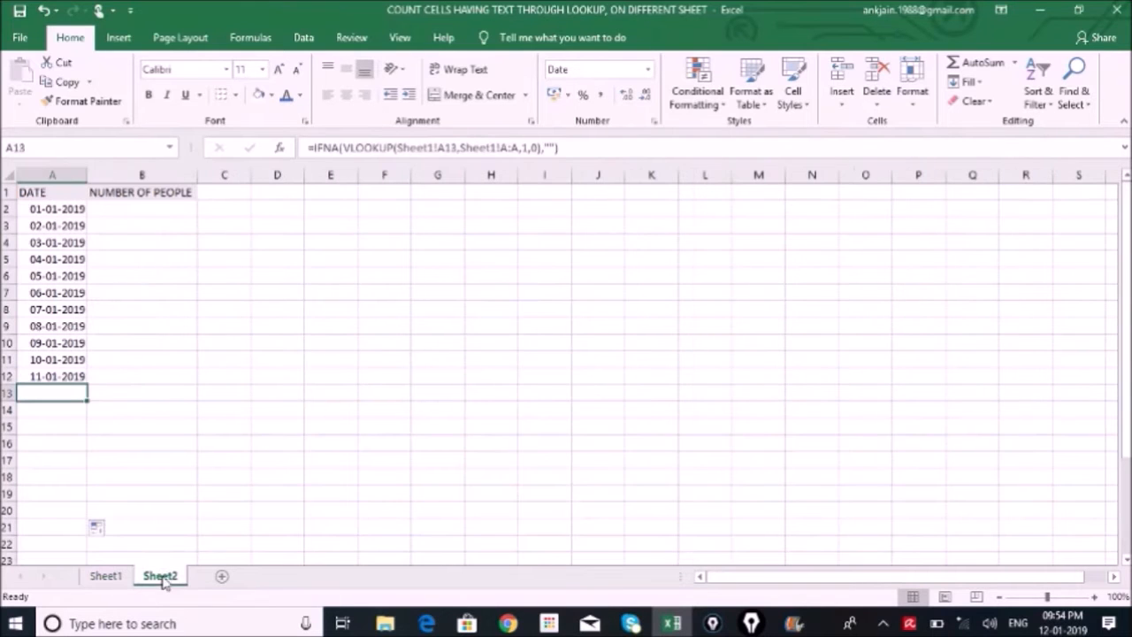
left_click(160, 212)
type("=Cou")
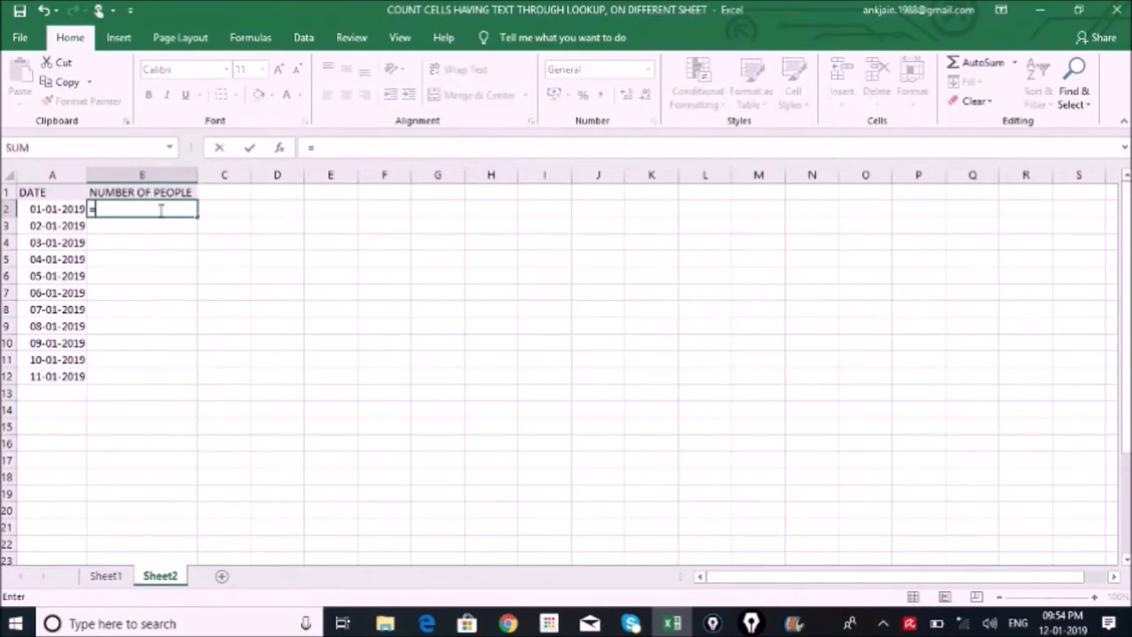
type("nta")
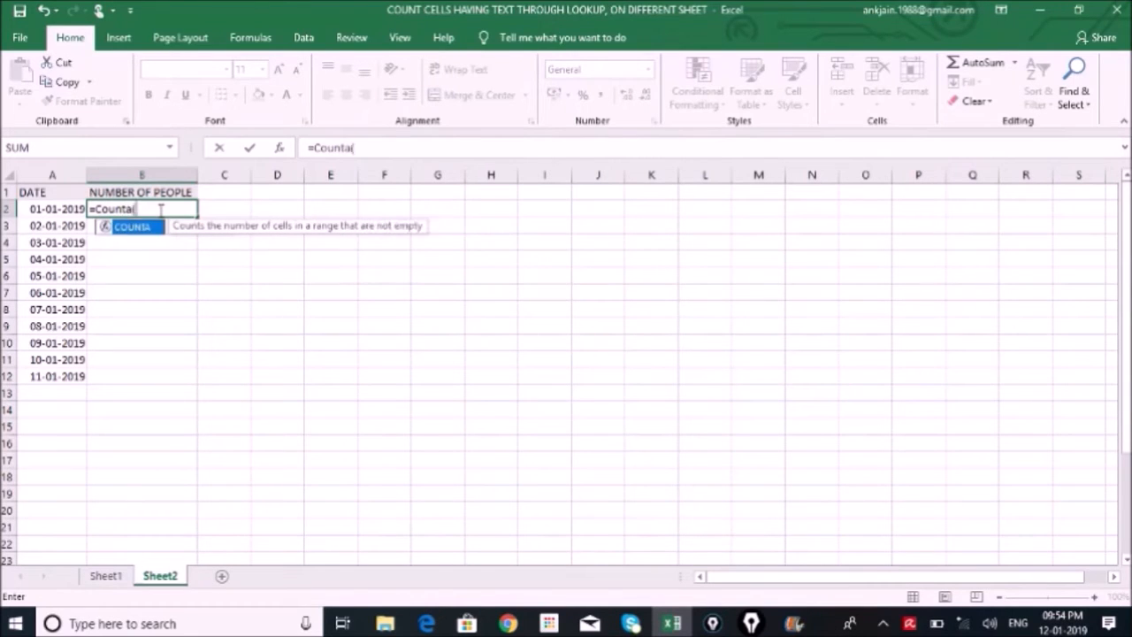
type("(")
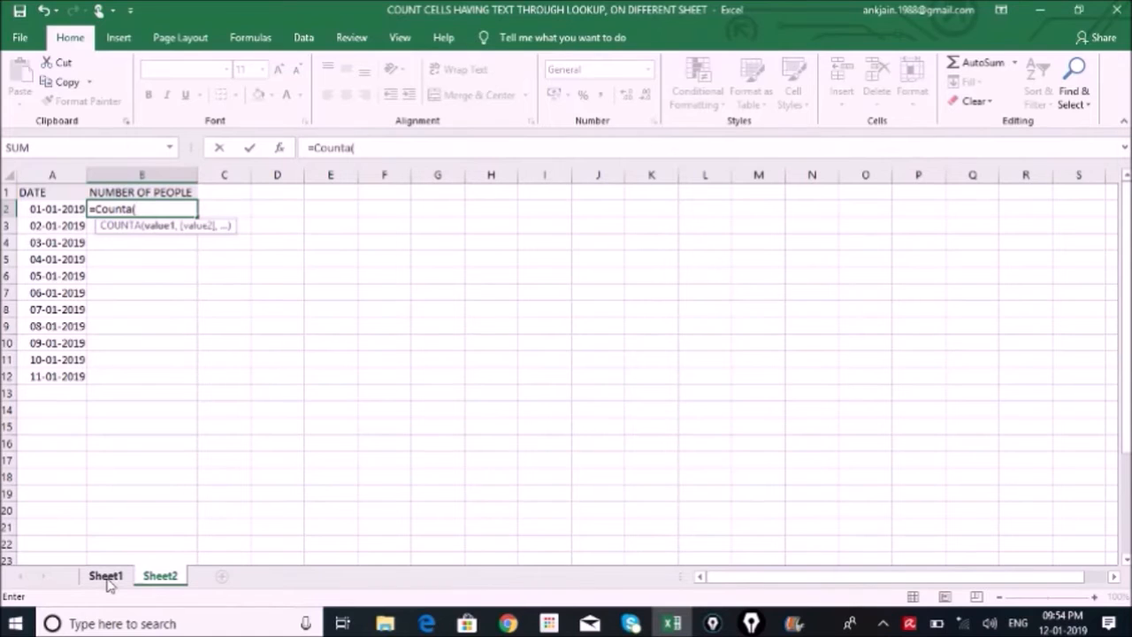
left_click(106, 576)
left_click_drag(92, 209, 386, 205)
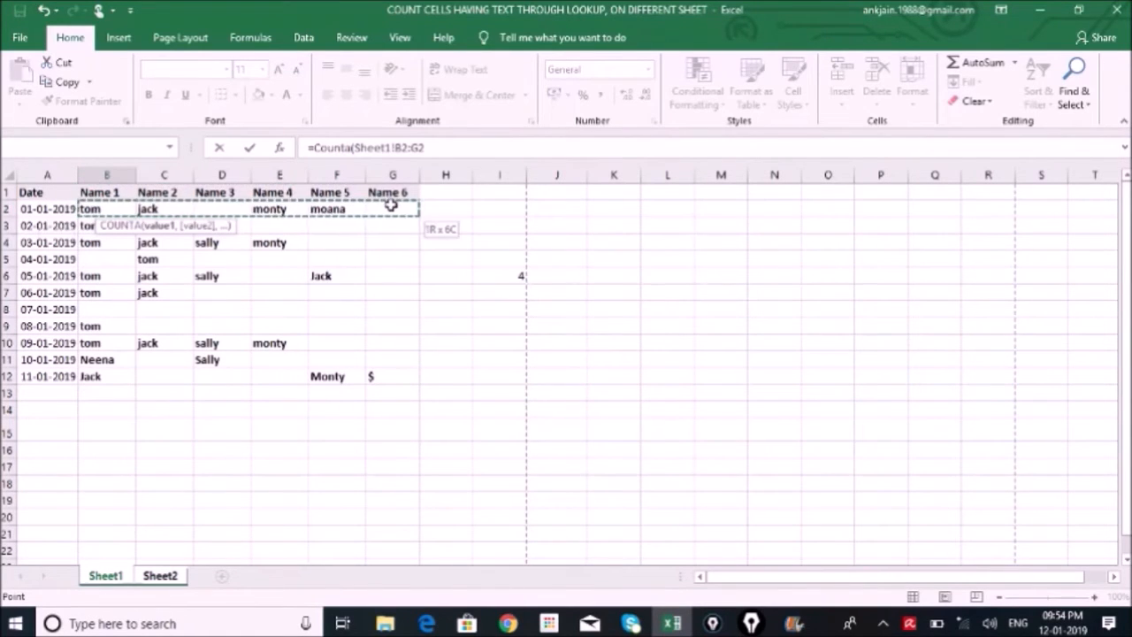
key("Return")
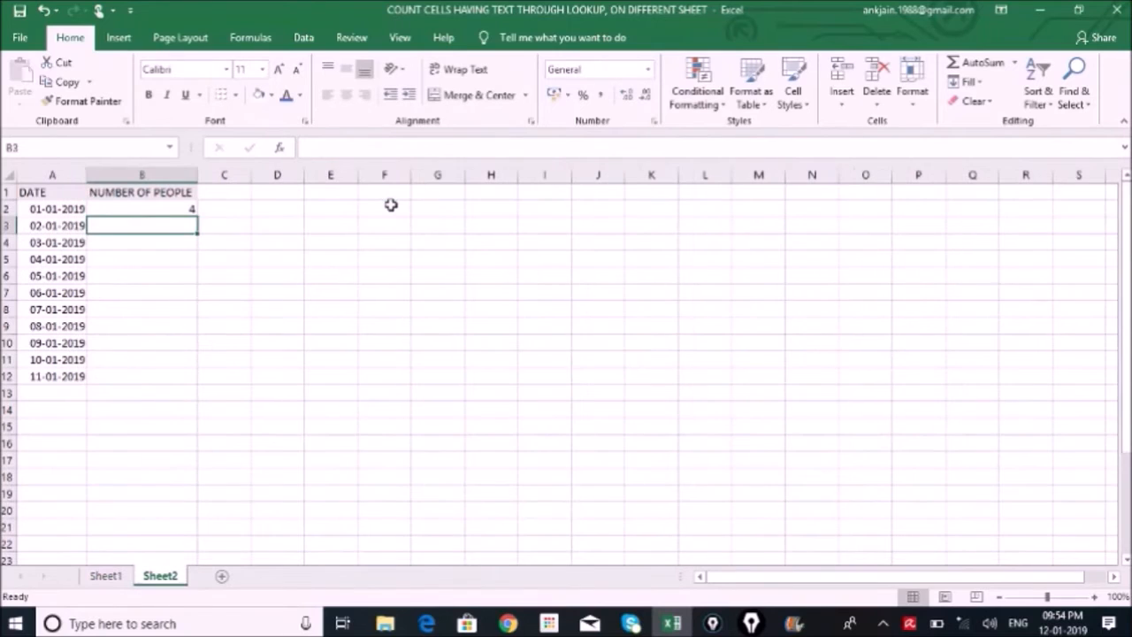
key("Up")
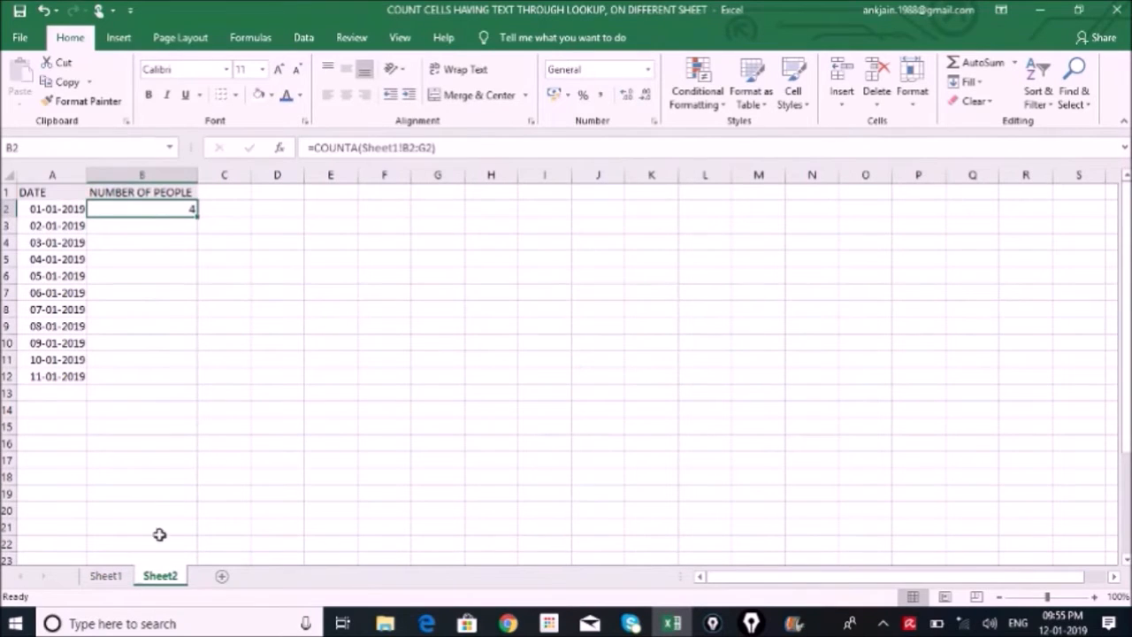
left_click(105, 575)
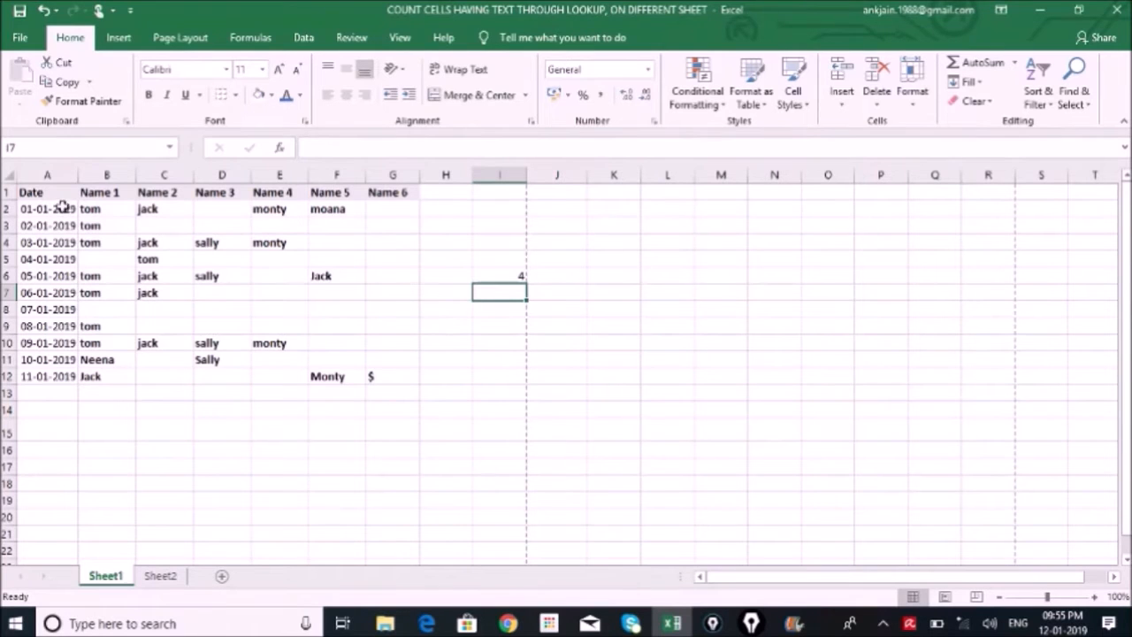
Trace on Sheet1 how OFFSET moves from reference cell A1 down the date rows and across the name columns
key("ctrl+Page_Down")
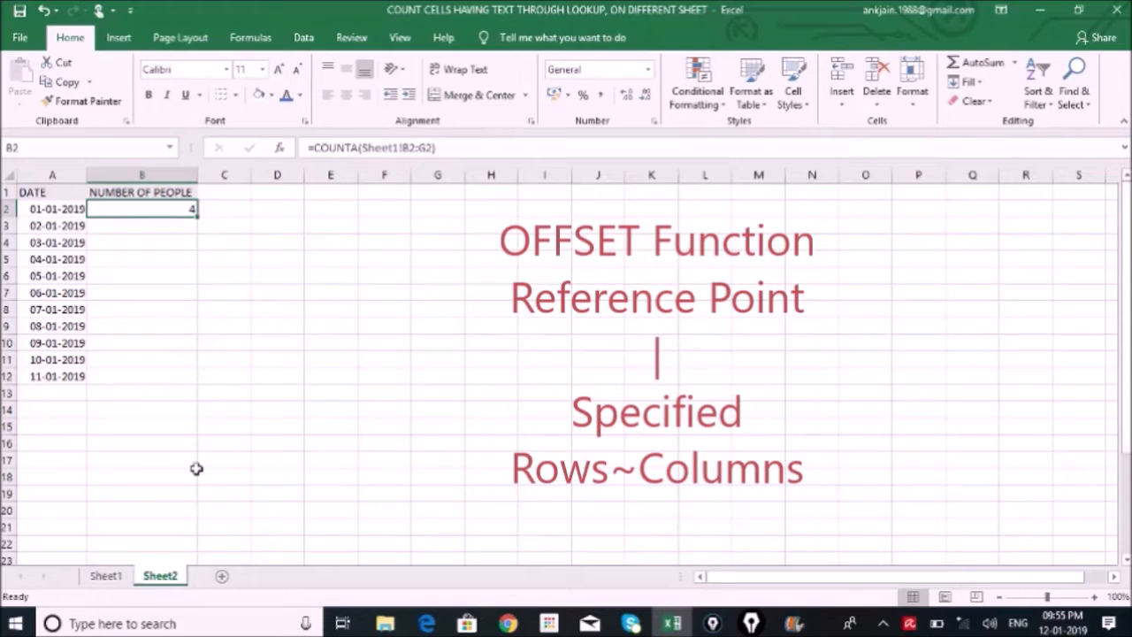
left_click(105, 575)
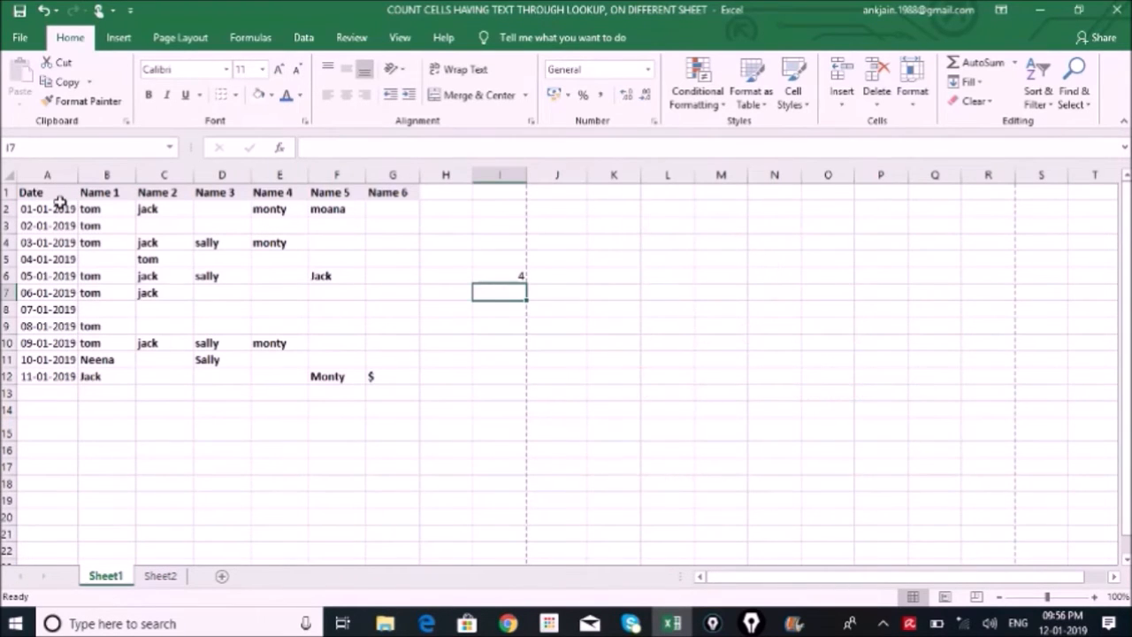
left_click_drag(87, 193, 22, 192)
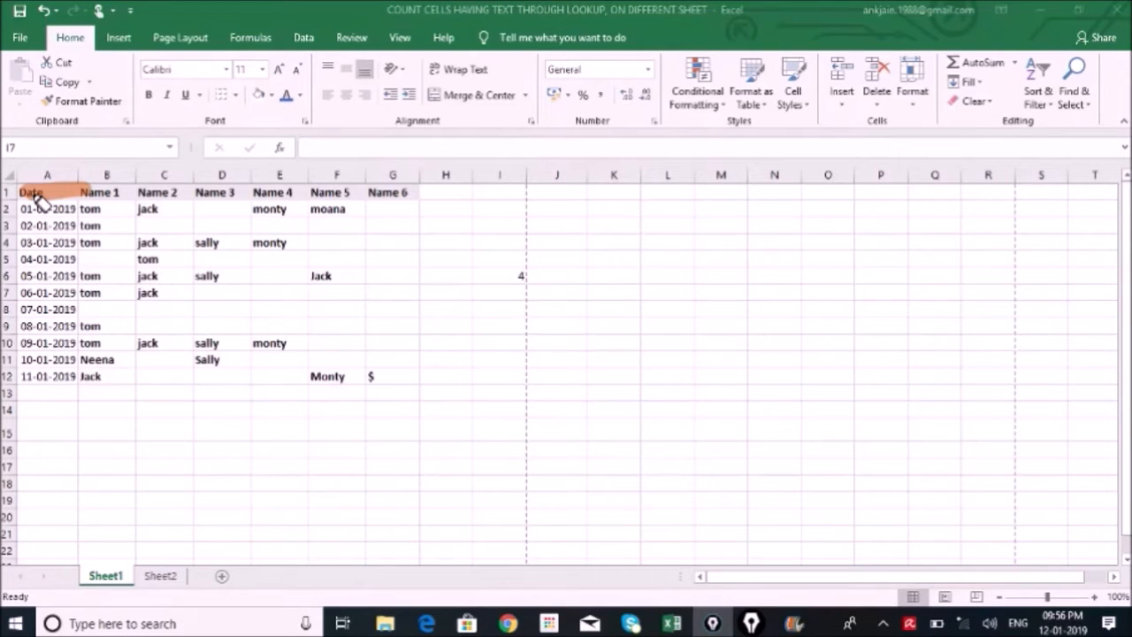
mouse_move(40, 201)
left_mouse_down()
mouse_move(91, 280)
mouse_move(152, 276)
mouse_move(128, 312)
left_mouse_up()
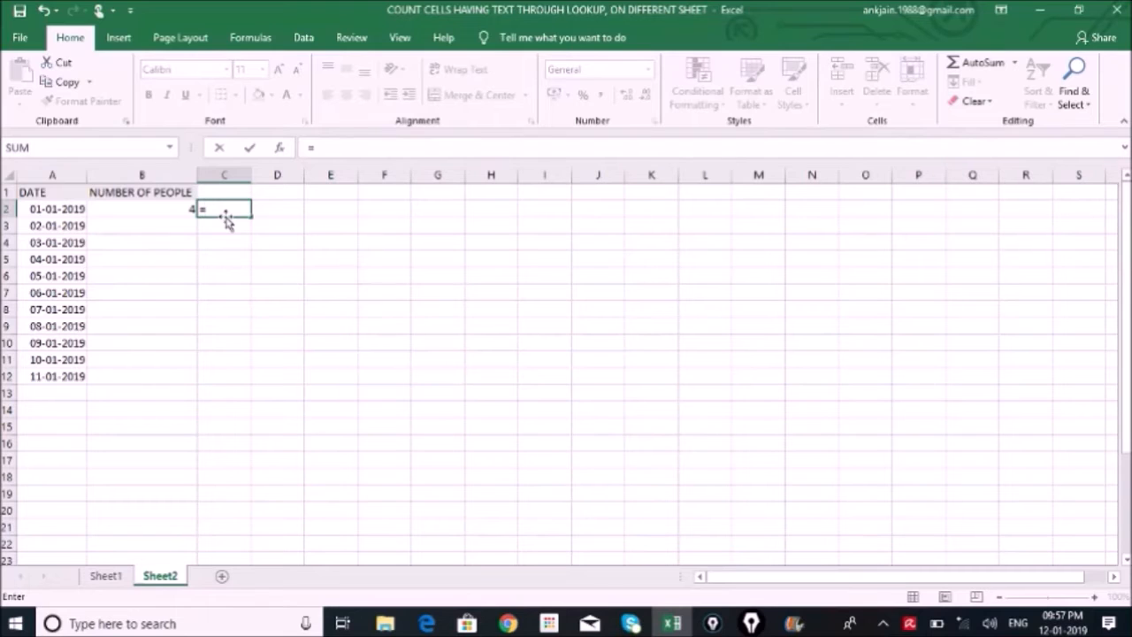
Enter =OFFSET(Sheet1!A1,1,1,1,5) in cell C2 of Sheet2
type("o")
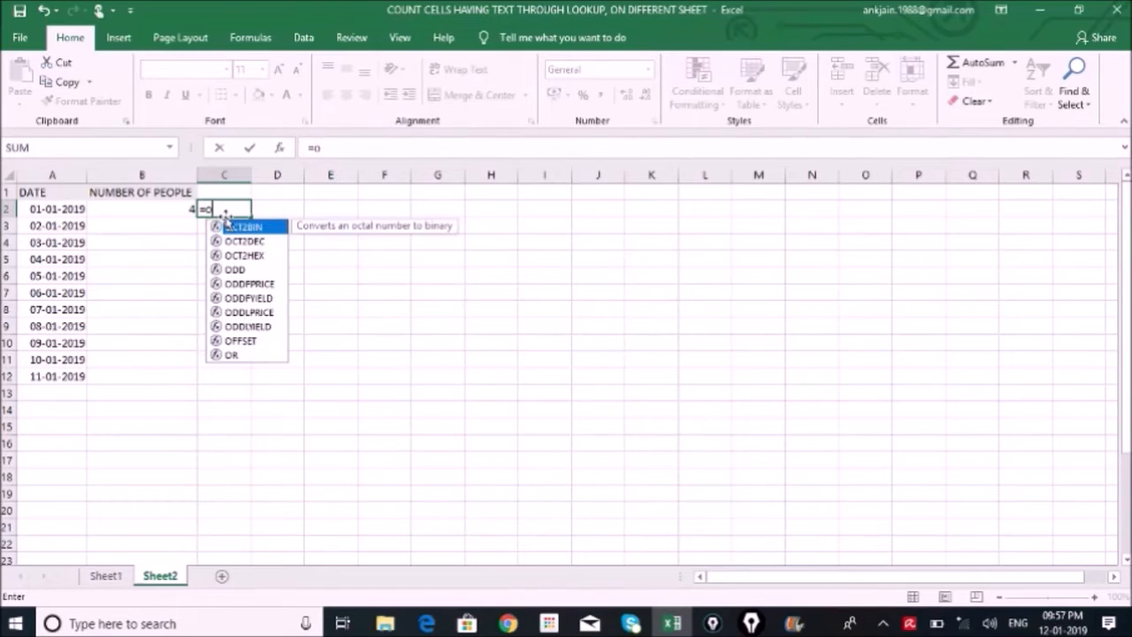
type("ffset")
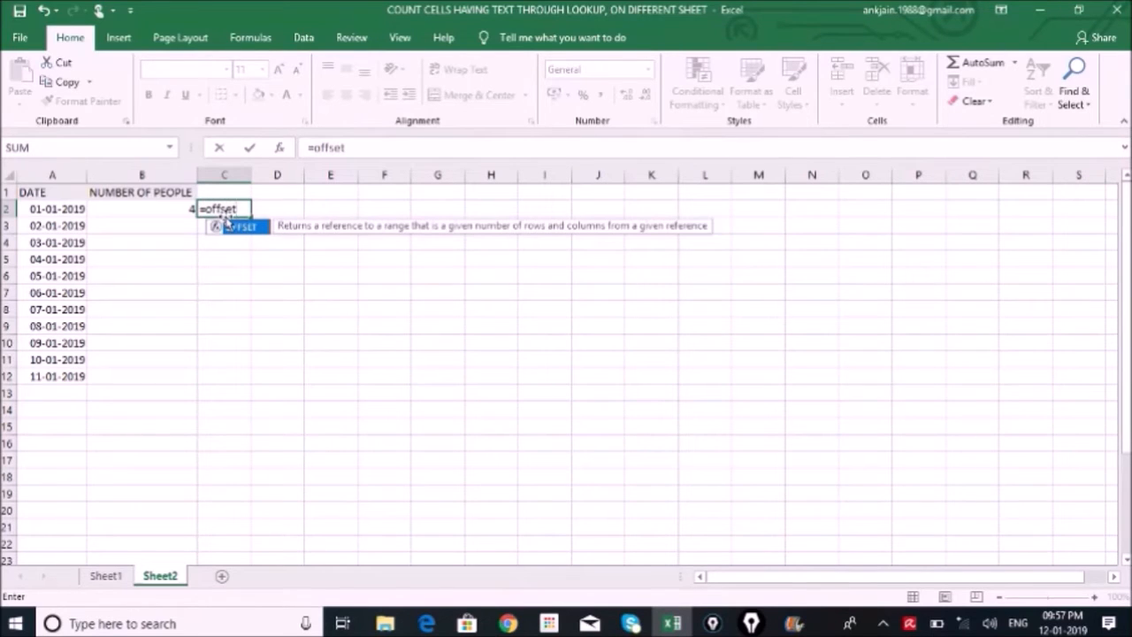
type("(")
left_click(99, 575)
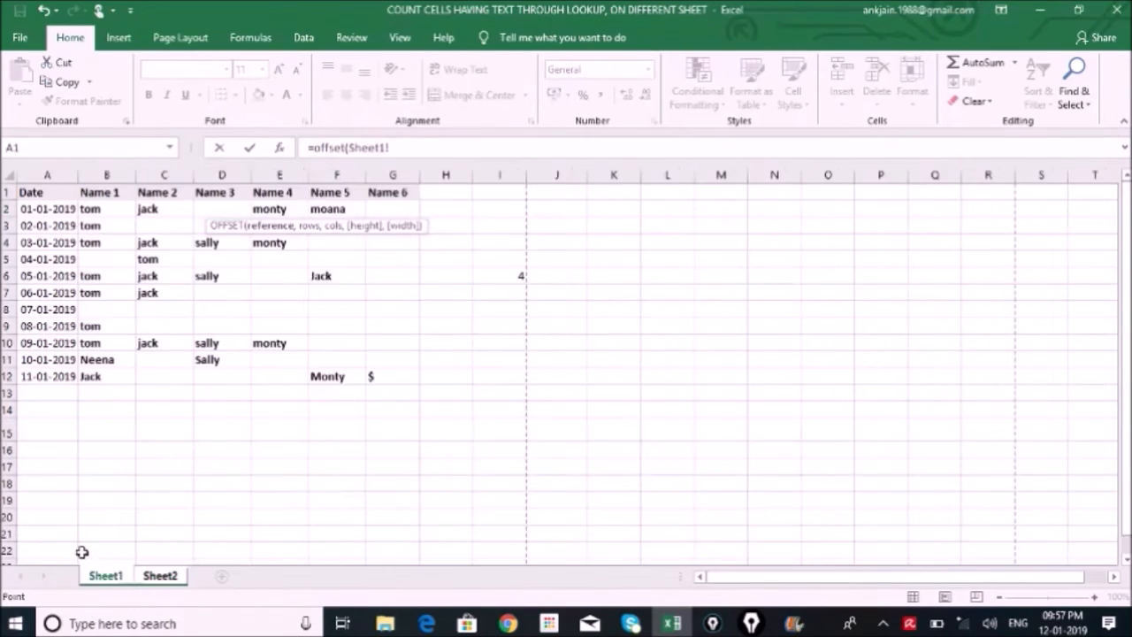
left_click(56, 193)
type(",")
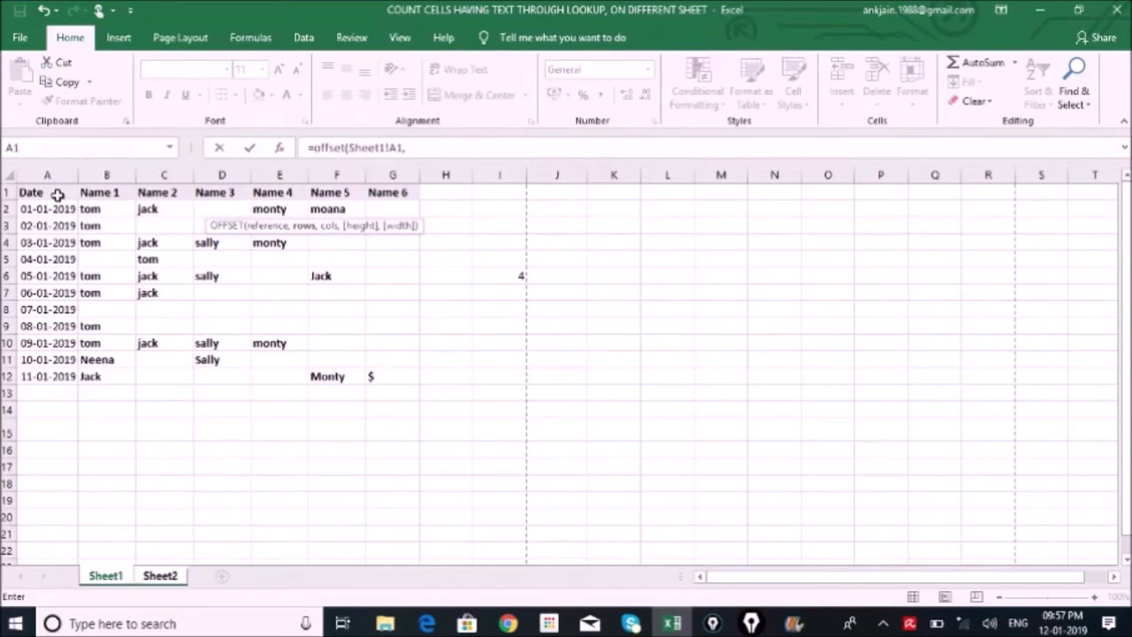
type("1,")
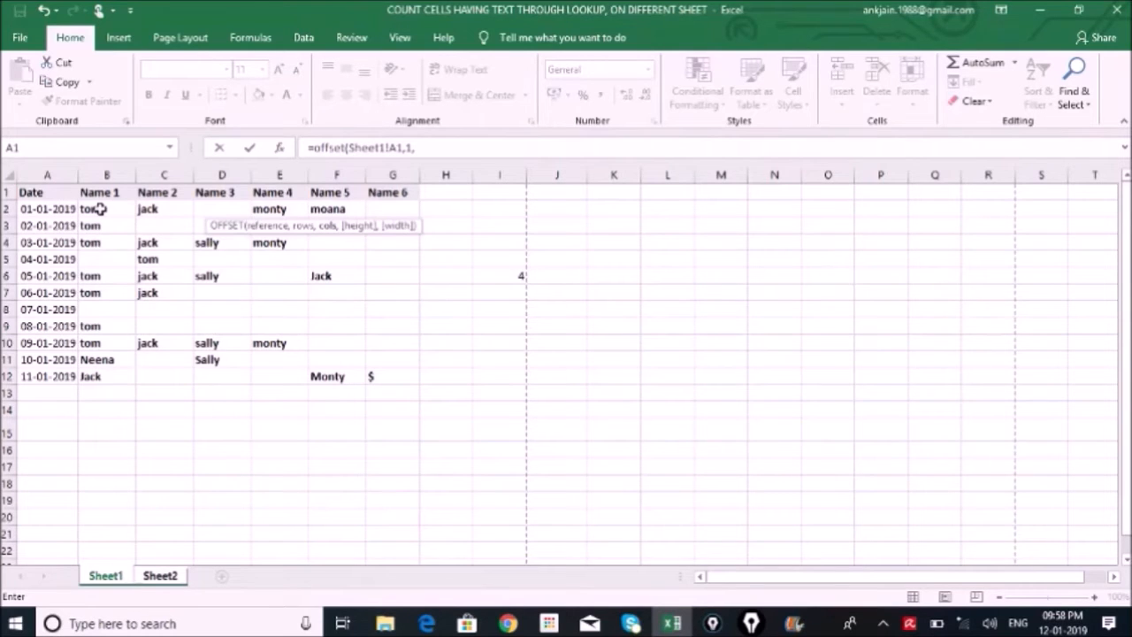
type("1,")
type("1,")
type("5")
type(")")
key("Return")
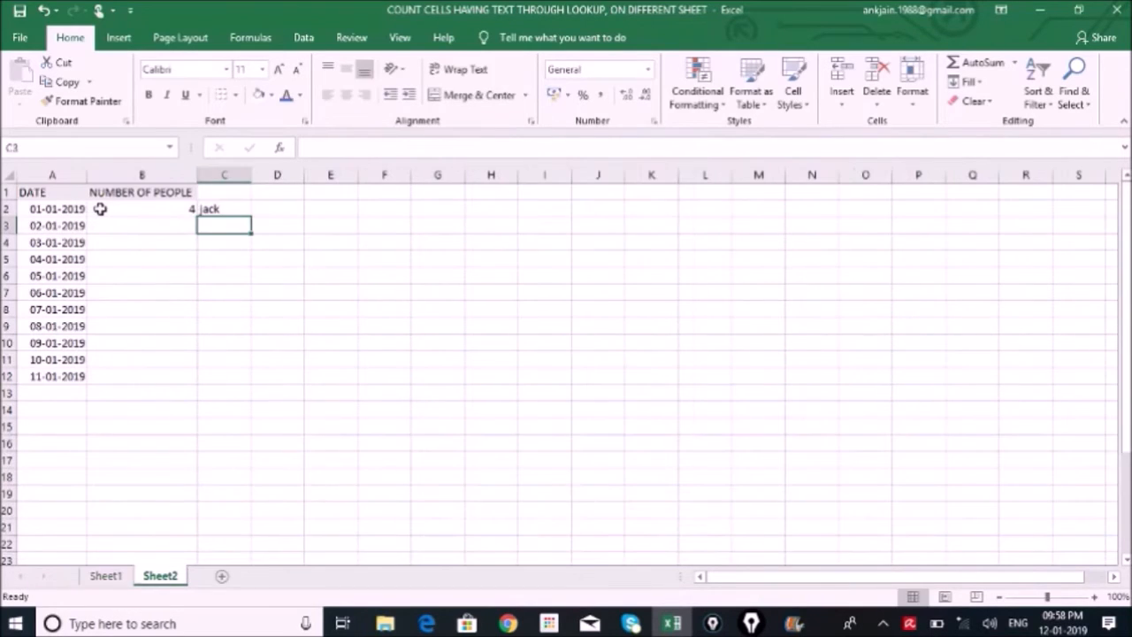
Compare the OFFSET formula in C2 with the Sheet1 names and evaluate it temporarily to view its array, keeping the formula
left_click(234, 210)
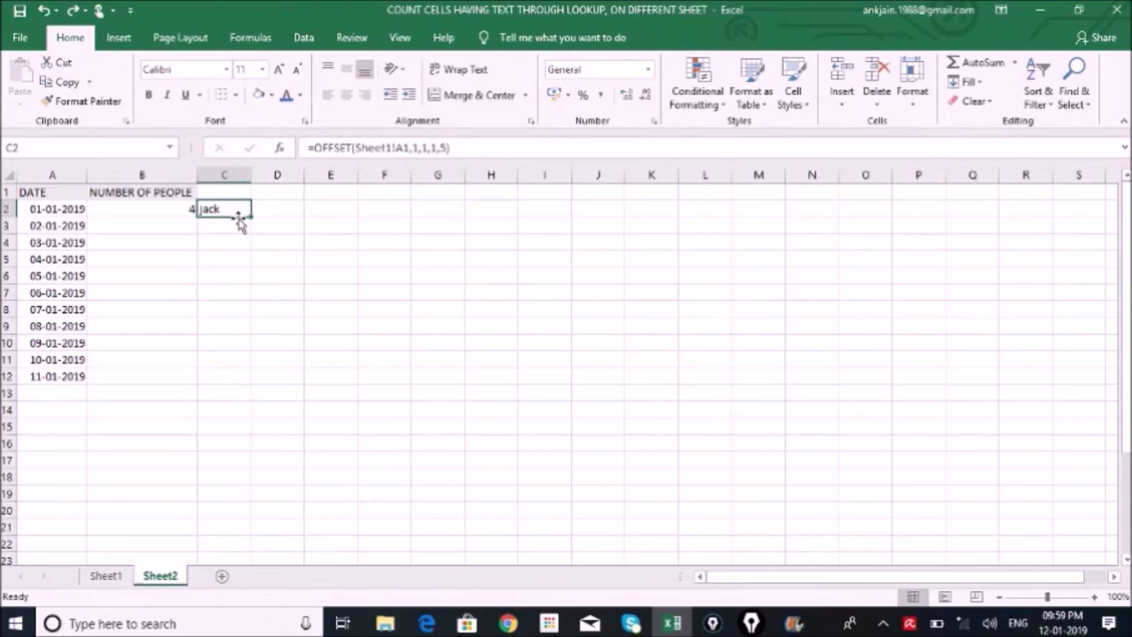
left_click(106, 576)
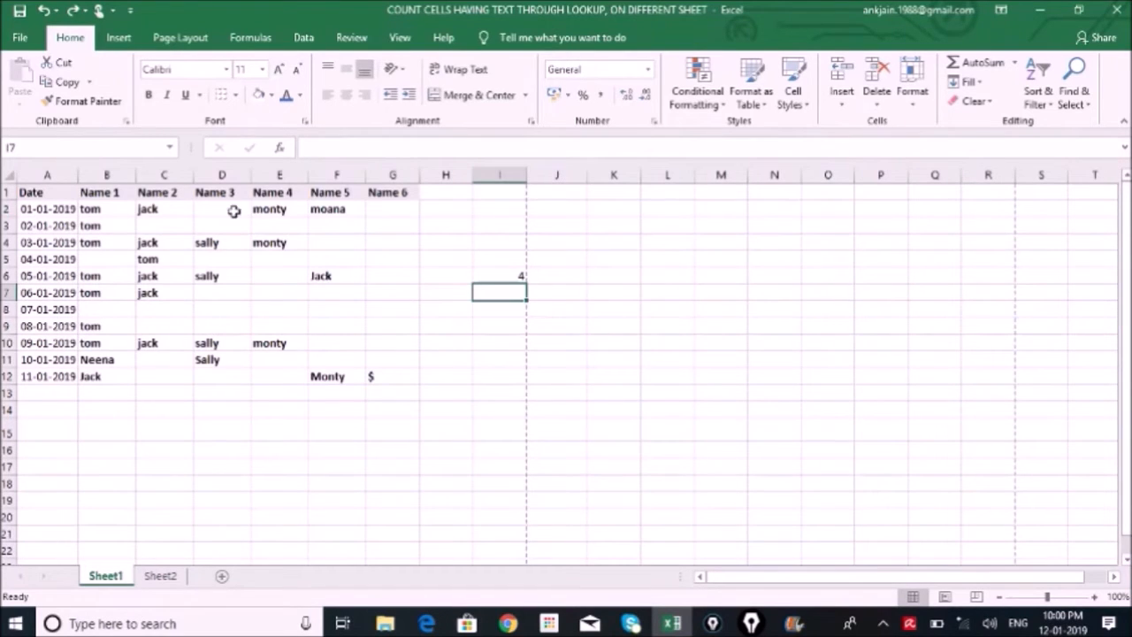
left_click(160, 575)
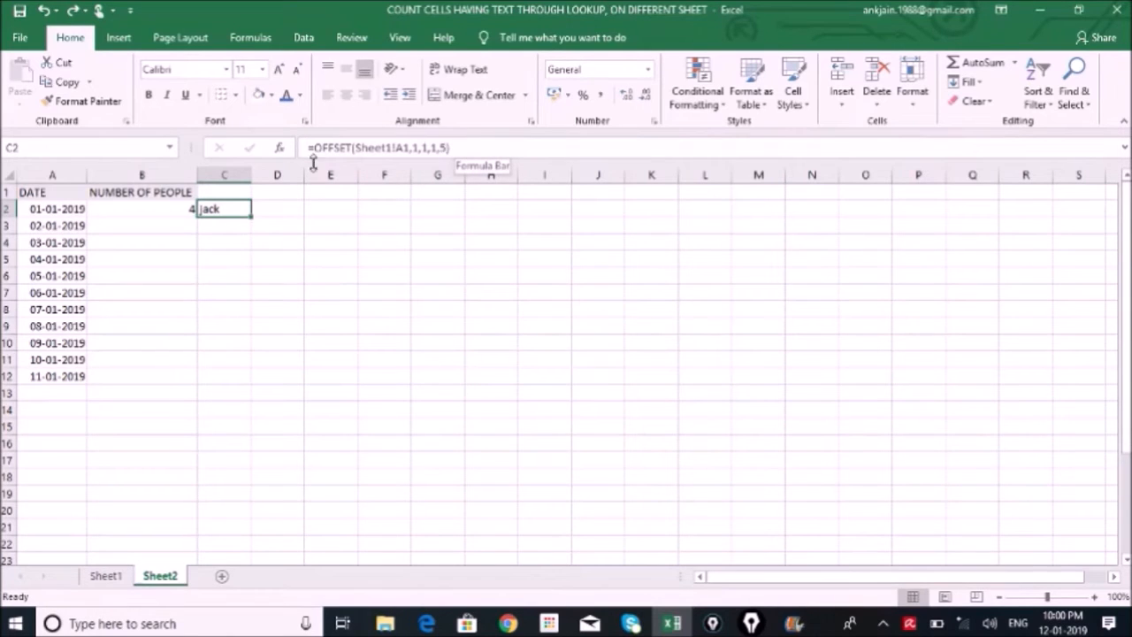
left_click(440, 147)
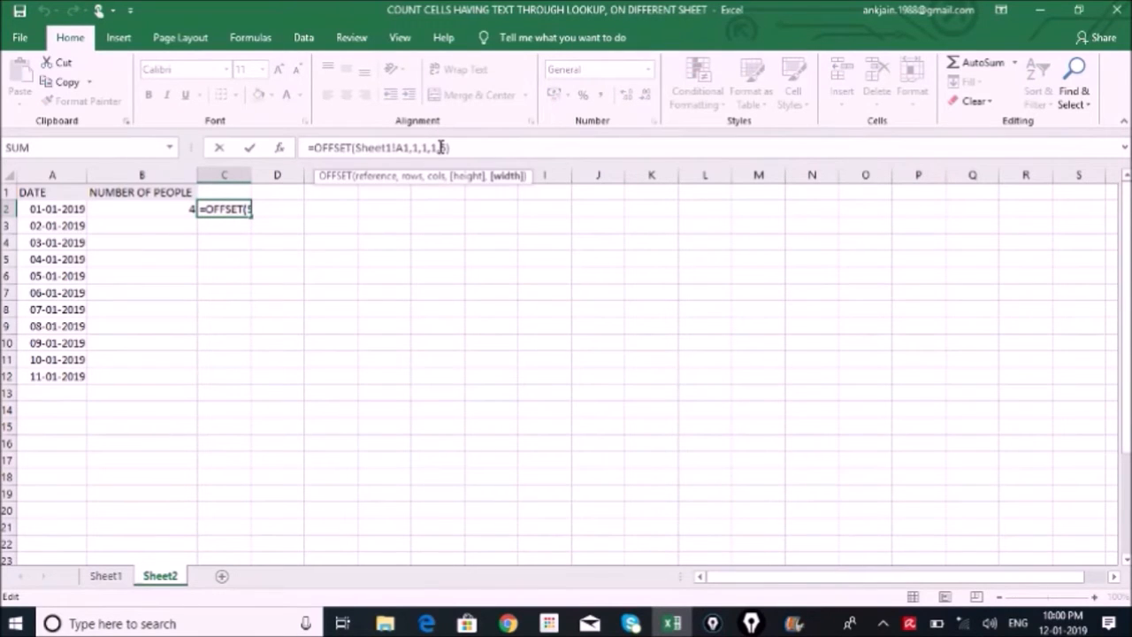
key("F9")
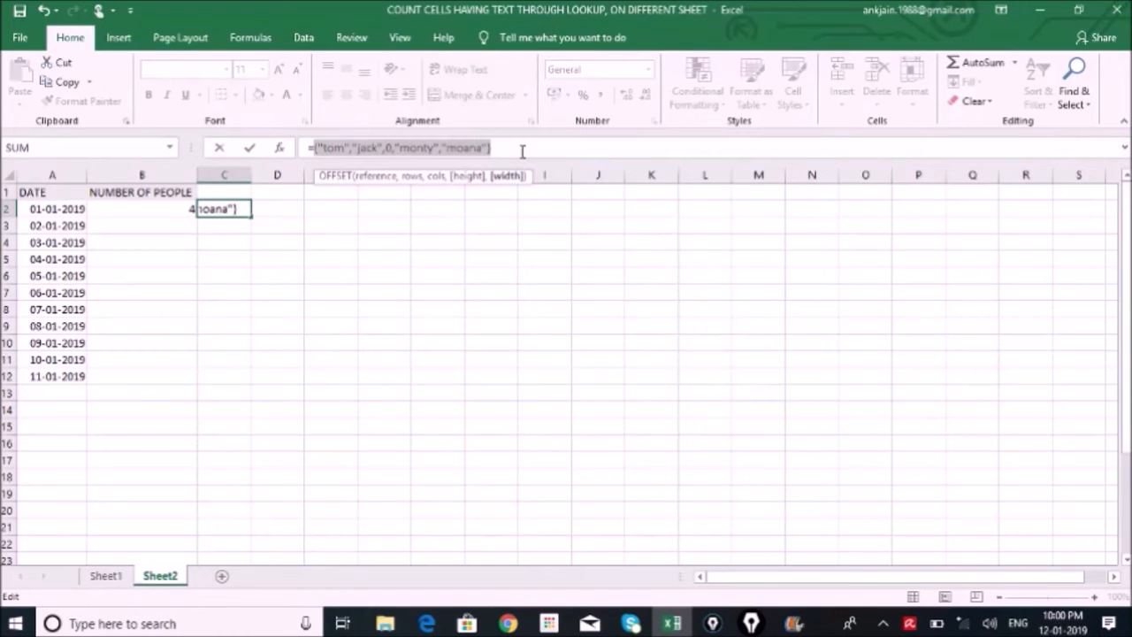
key("Return")
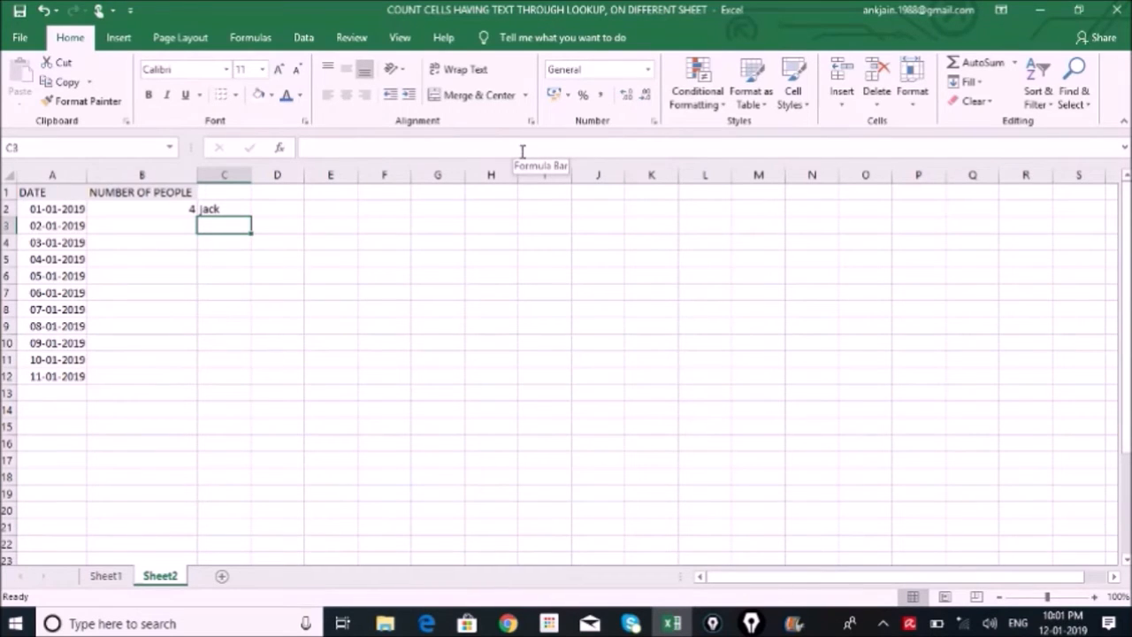
Wrap the OFFSET formula in C2 in COUNTA: =COUNTA(OFFSET(Sheet1!A1,1,1,1,5))
key("Up")
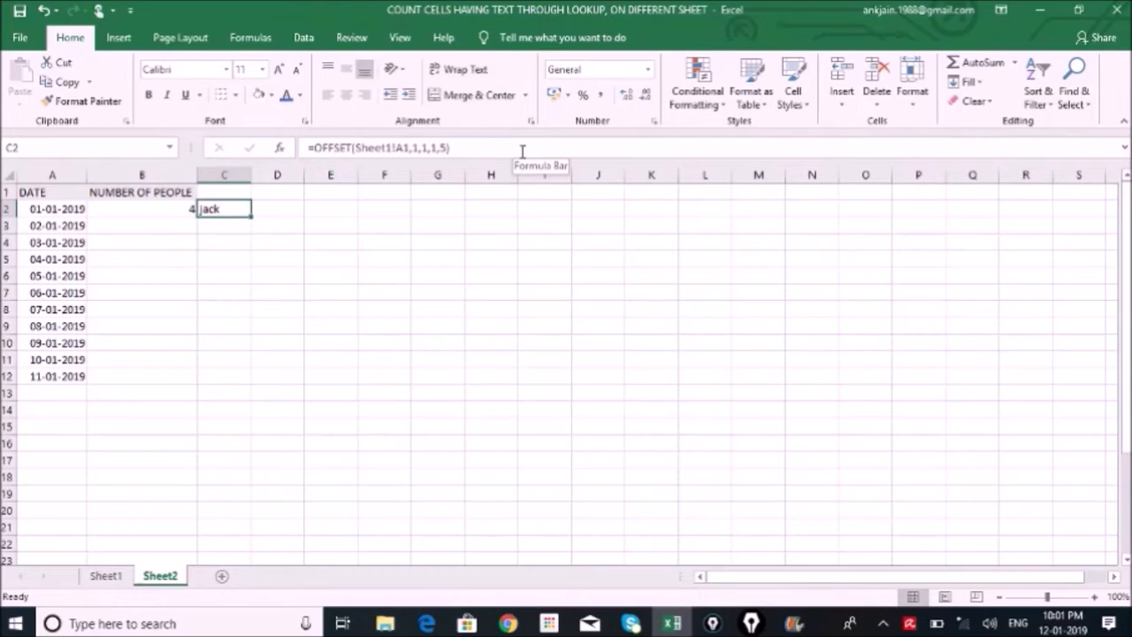
left_click(313, 148)
type("COUNTA(")
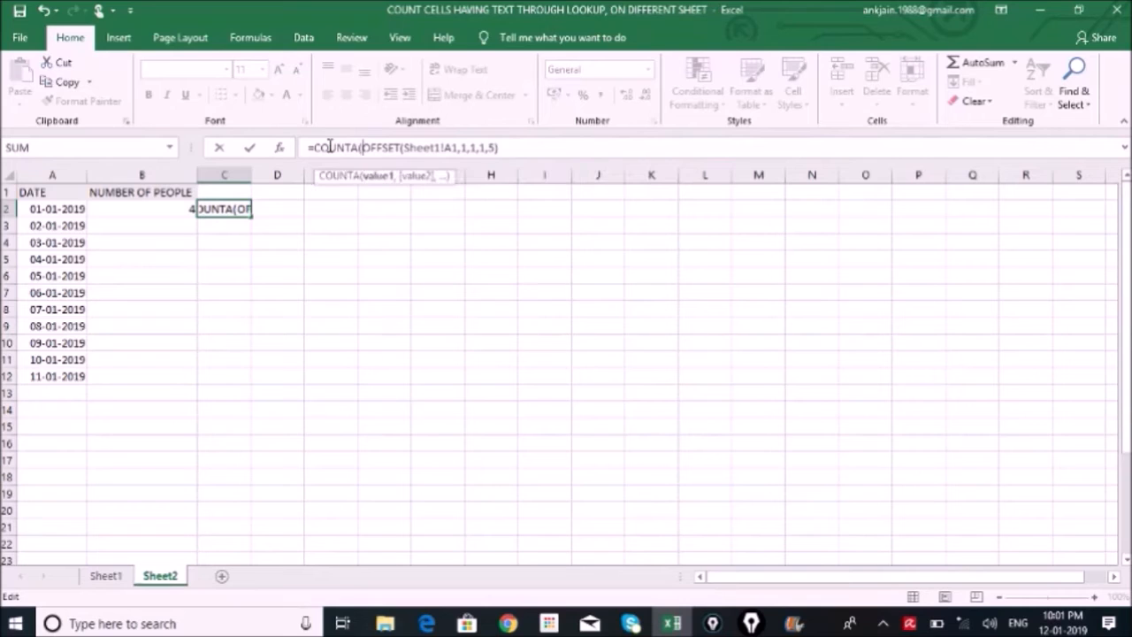
left_click(518, 147)
type(")")
key("Return")
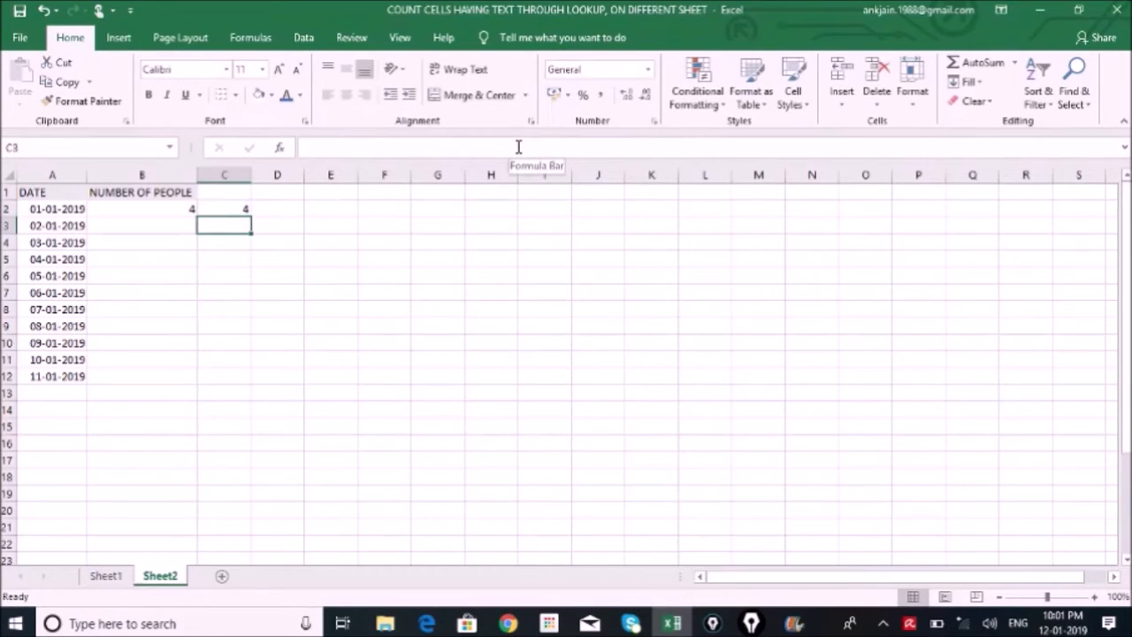
Evaluate the OFFSET part of the COUNTA formula in C2 to view its array, and restore the formula
key("Up")
left_click_drag(497, 148, 363, 147)
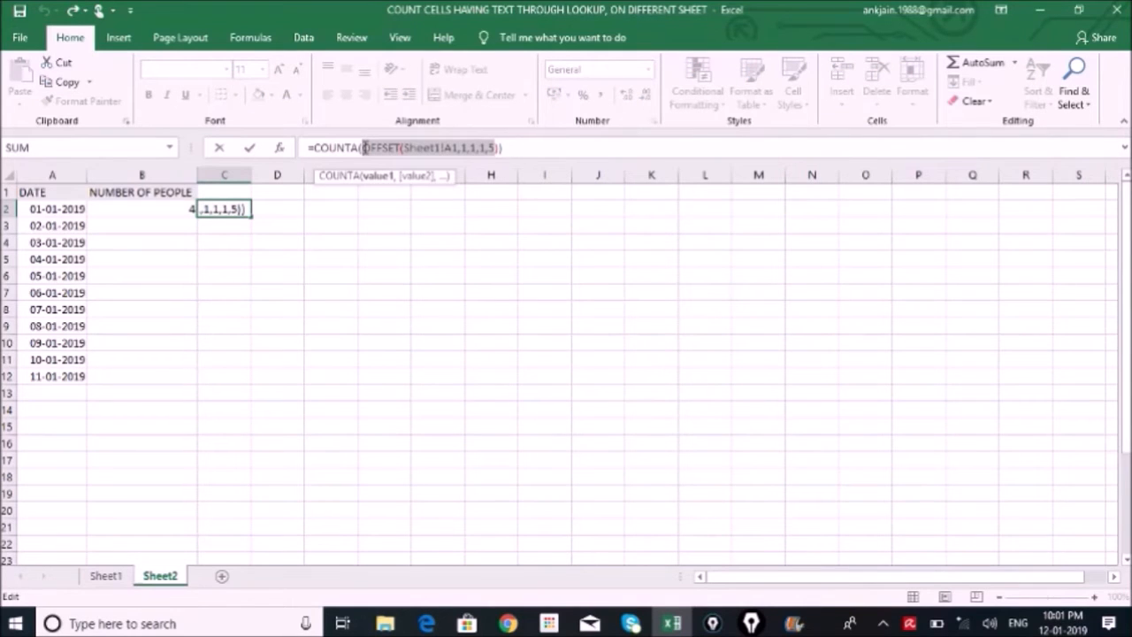
key("F9")
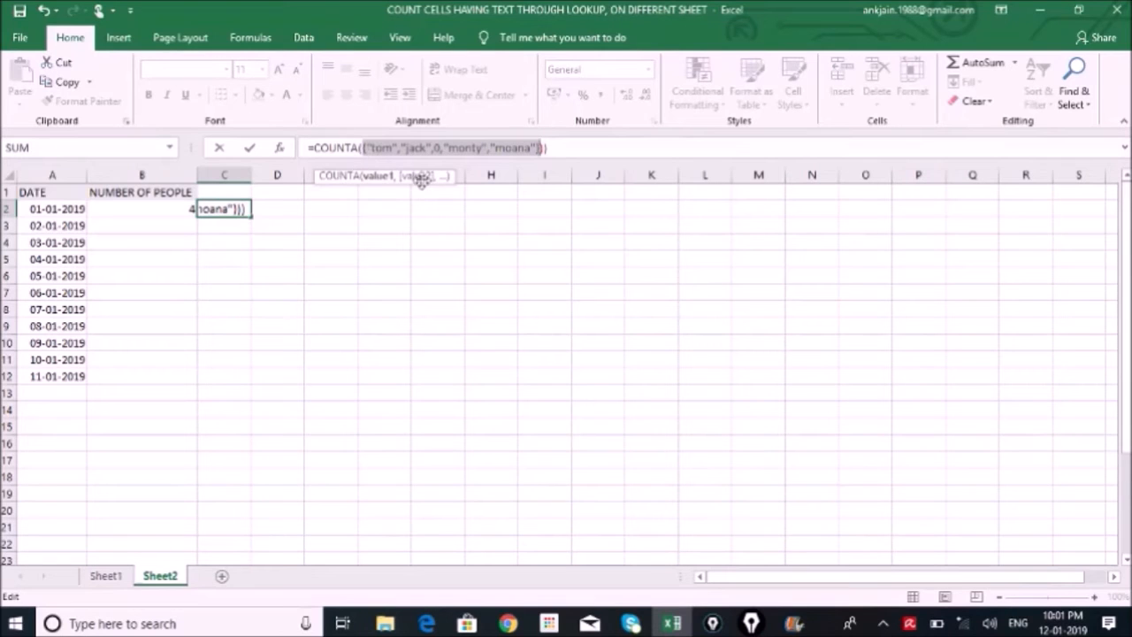
key("ctrl+z")
key("Return")
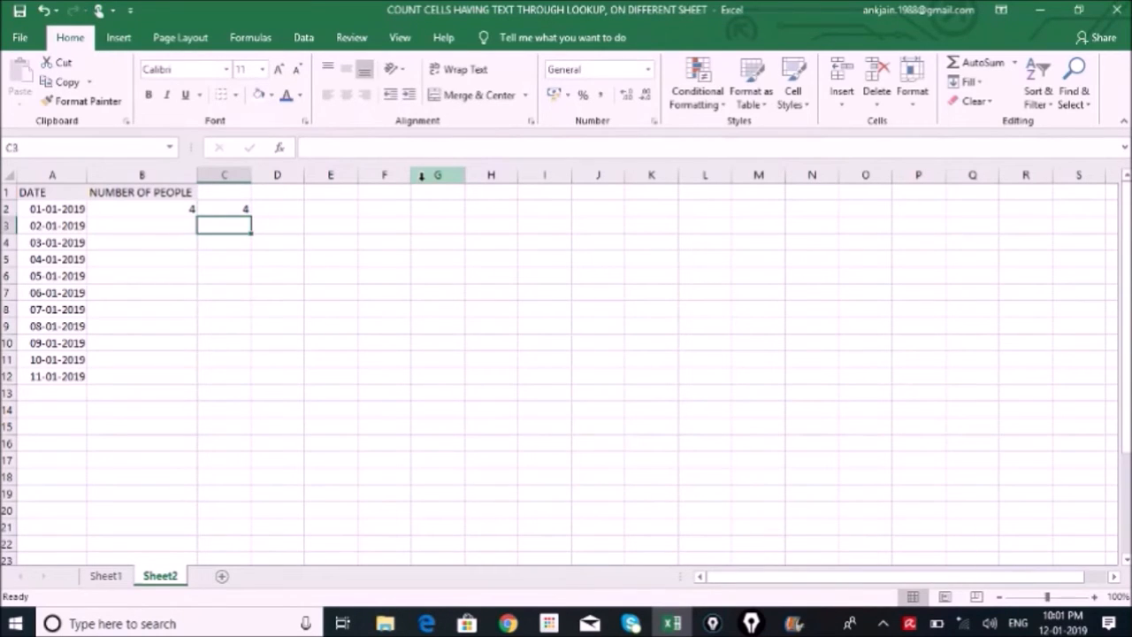
Enter =MATCH(A2,Sheet1!A1:A12,0) in cell D2 of Sheet2 to find the date's row position
key("Up")
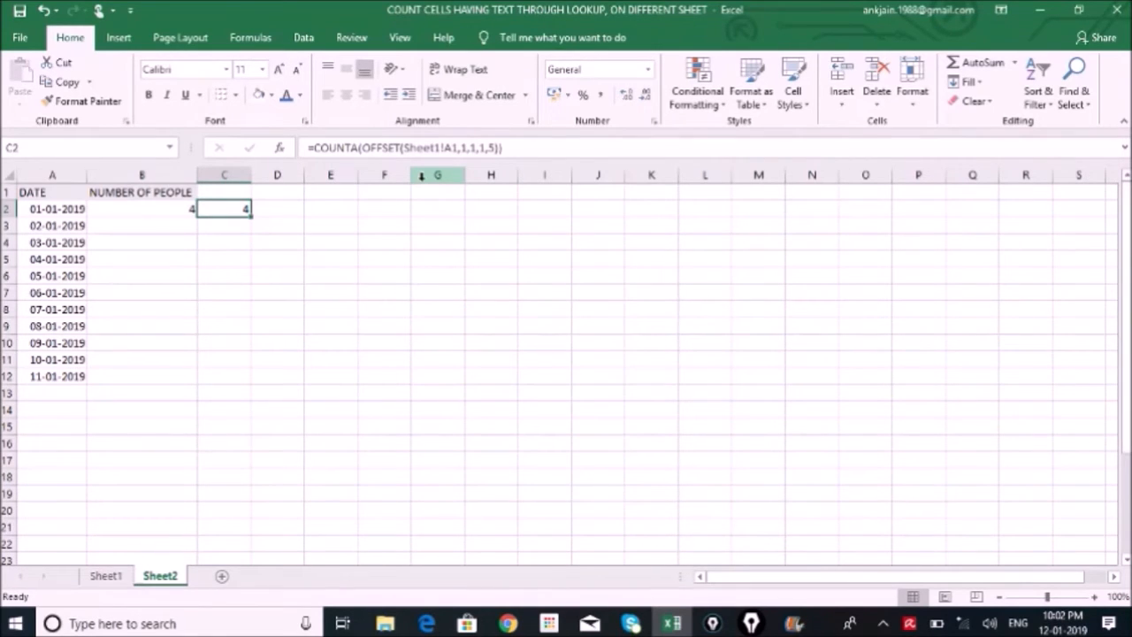
key("Right")
type("=")
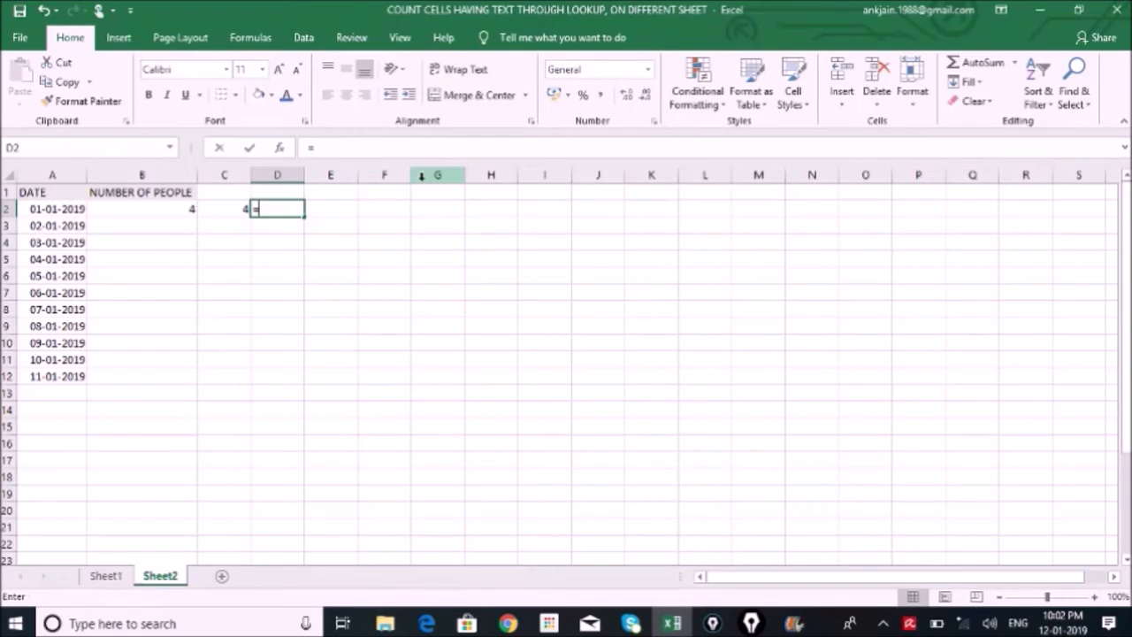
type("match(")
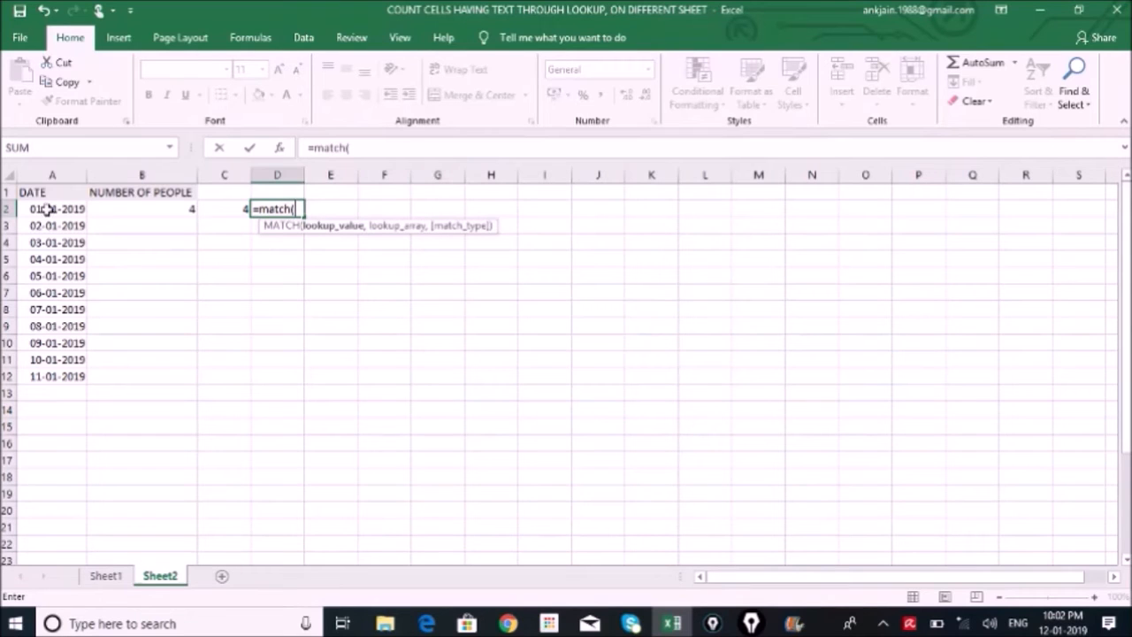
left_click(70, 209)
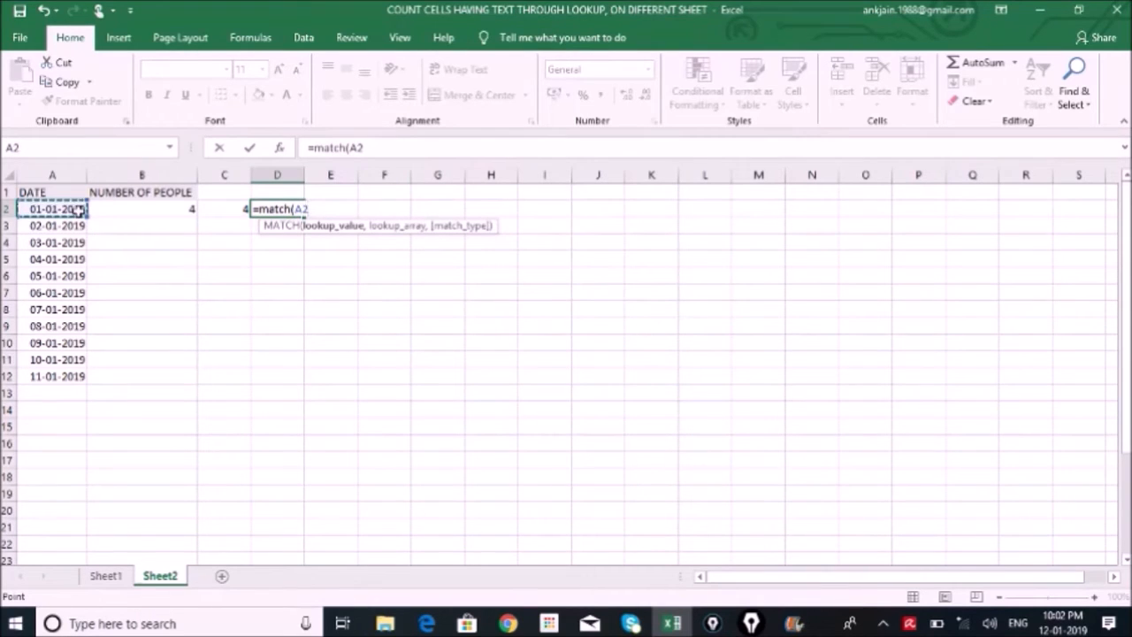
type(",")
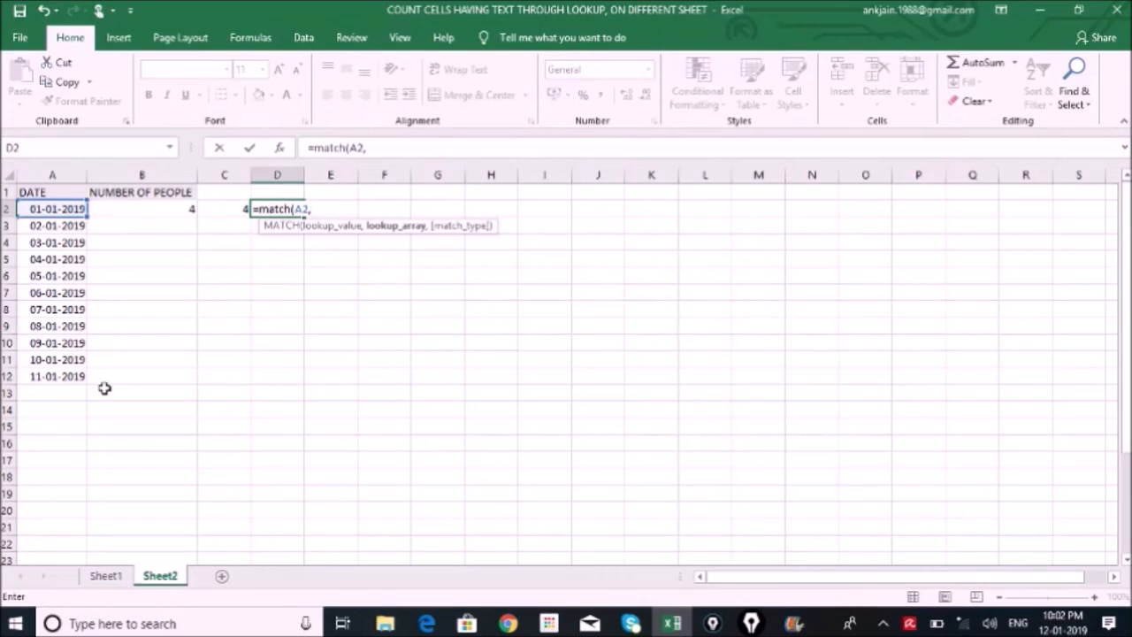
left_click(105, 576)
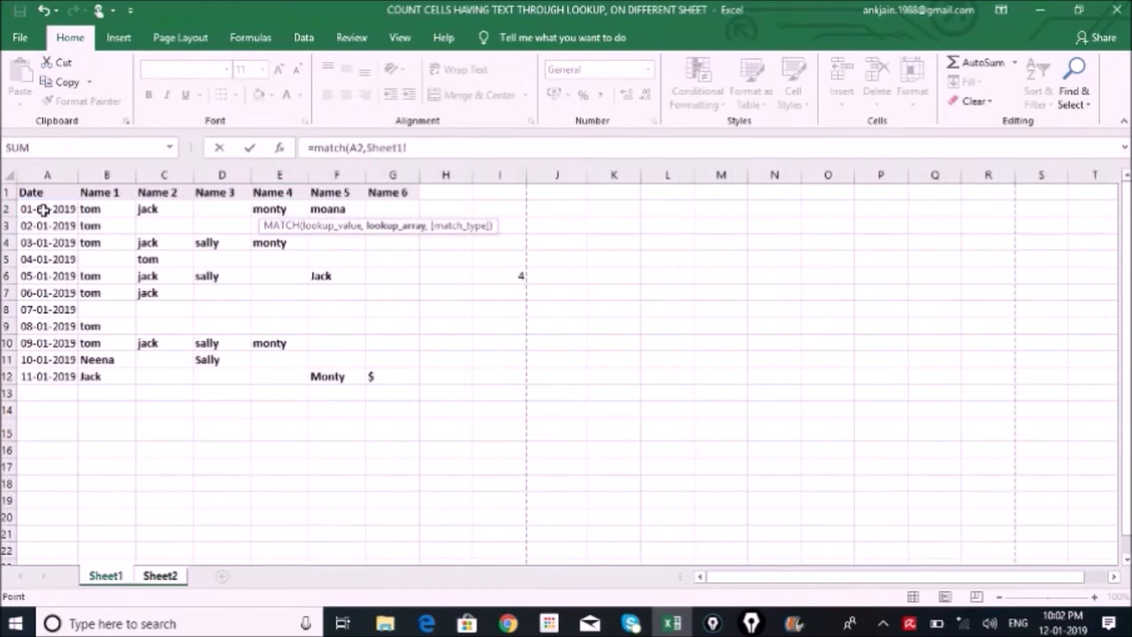
left_click_drag(44, 191, 47, 376)
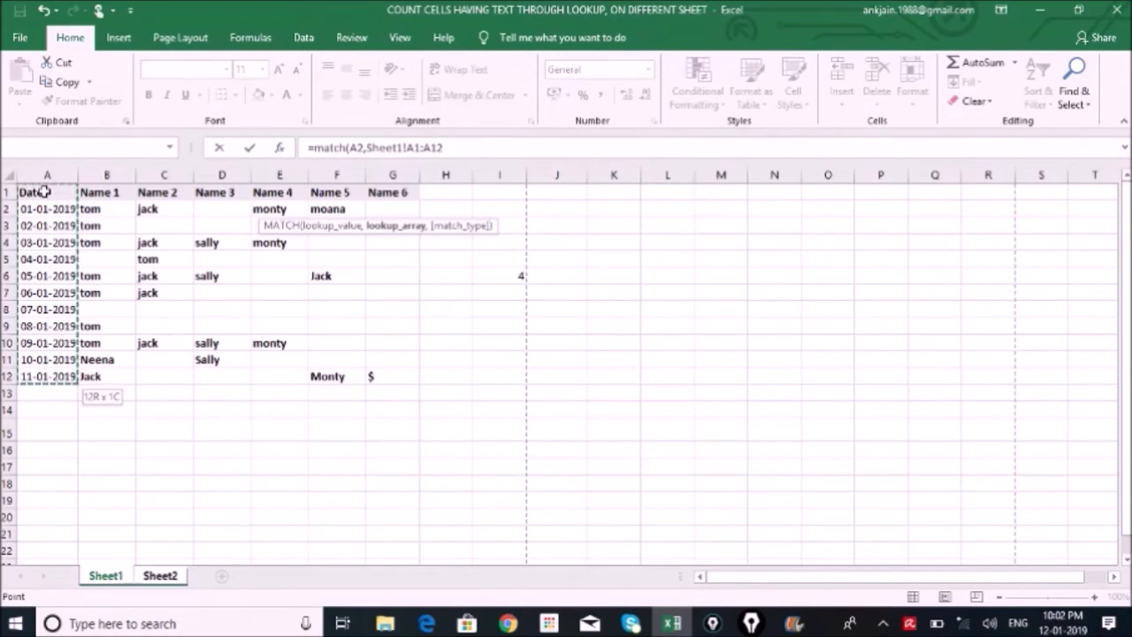
type(",")
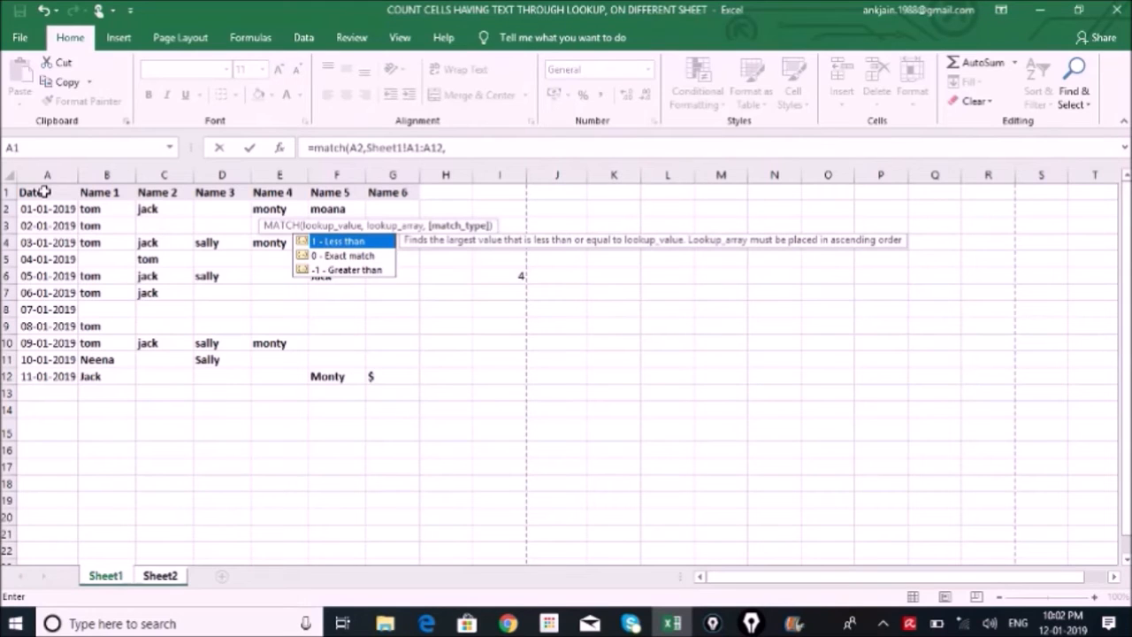
type("0")
key("Return")
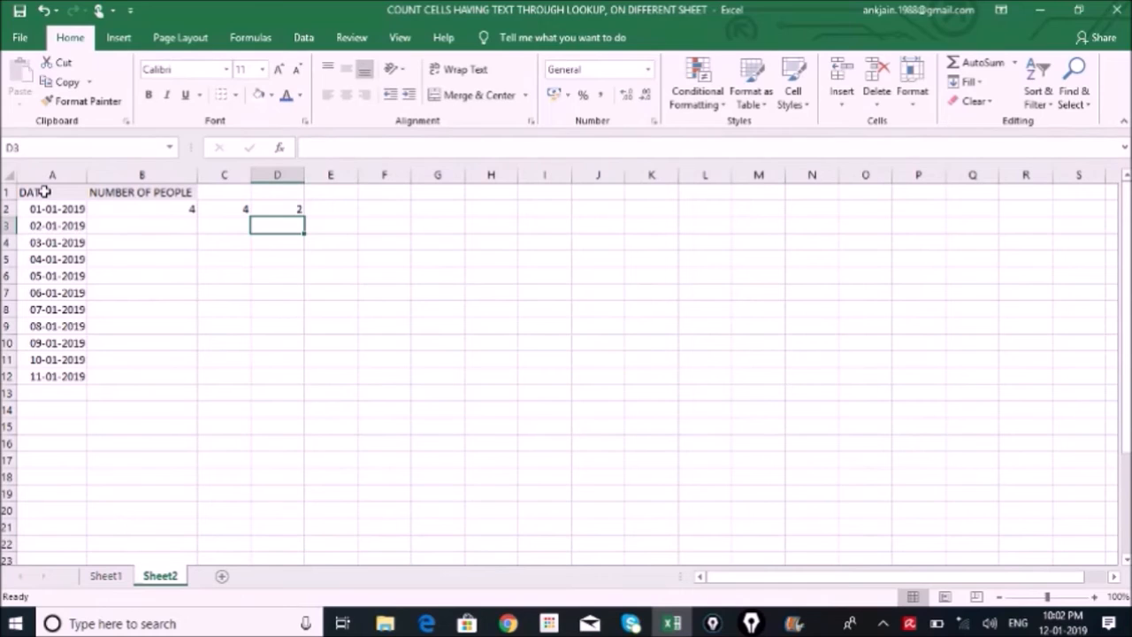
key("Up")
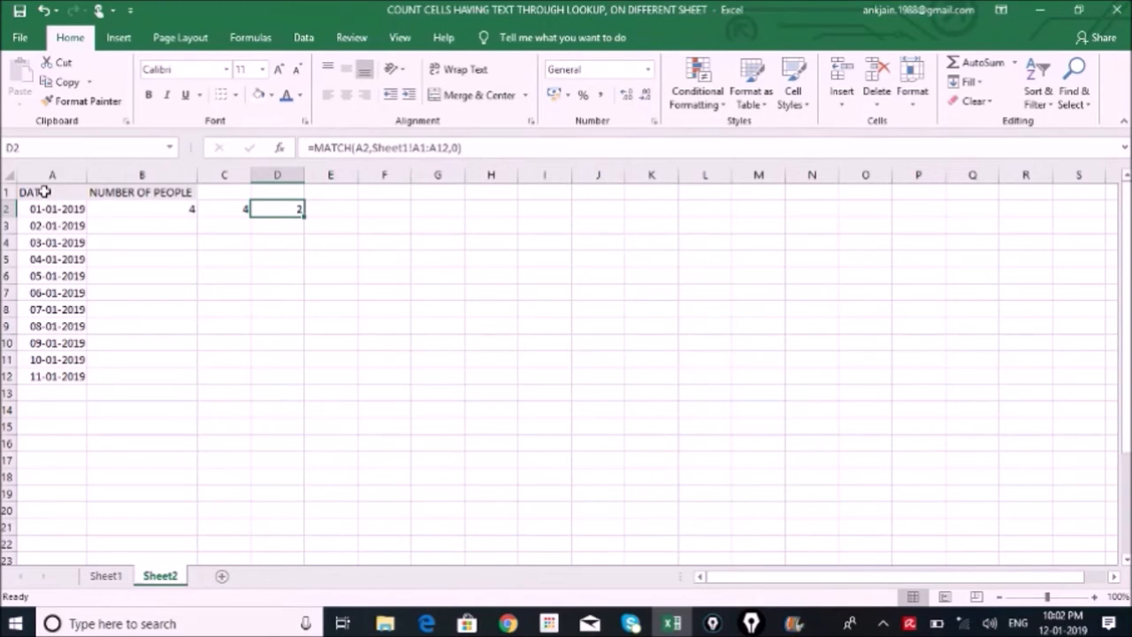
Examine the rows argument of the OFFSET function inside the COUNTA formula in C2
key("Left")
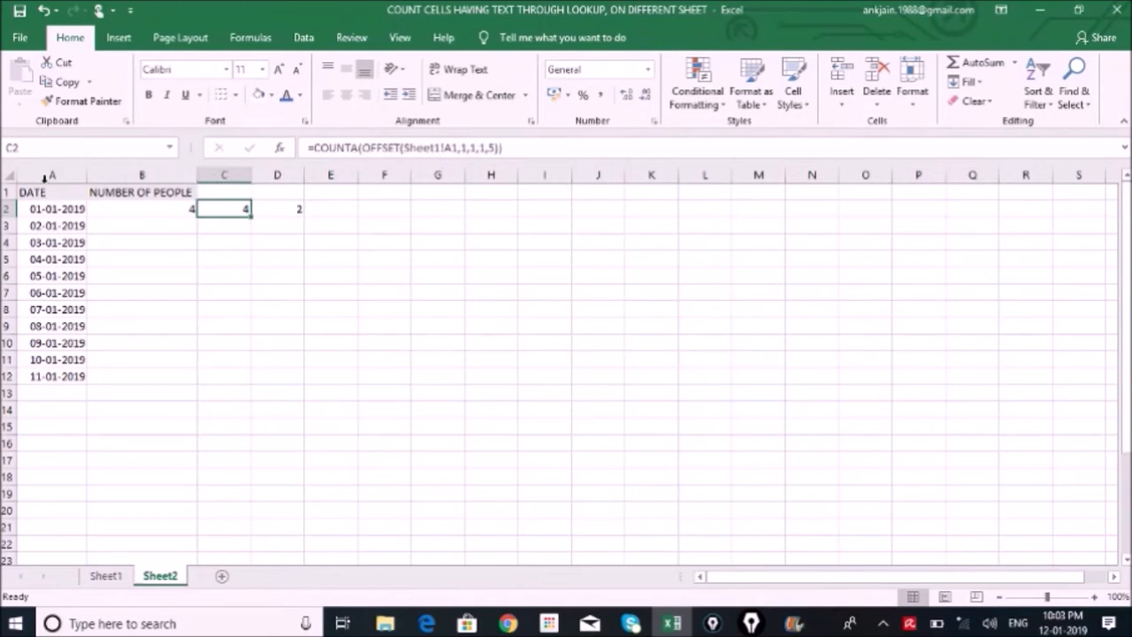
left_click(466, 149)
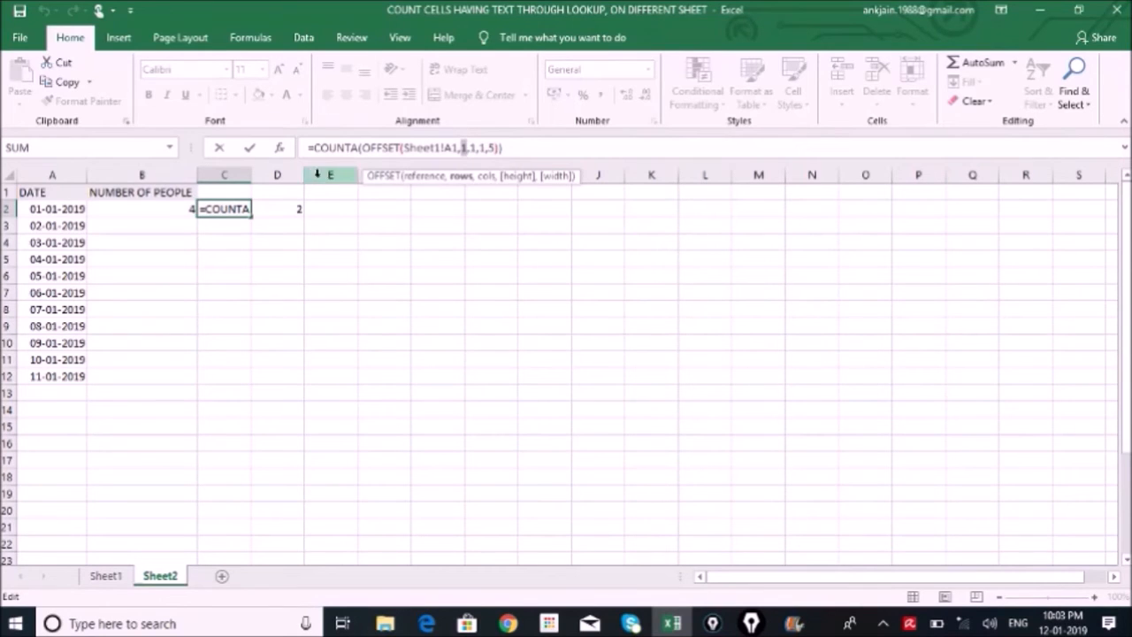
key("Return")
key("Up")
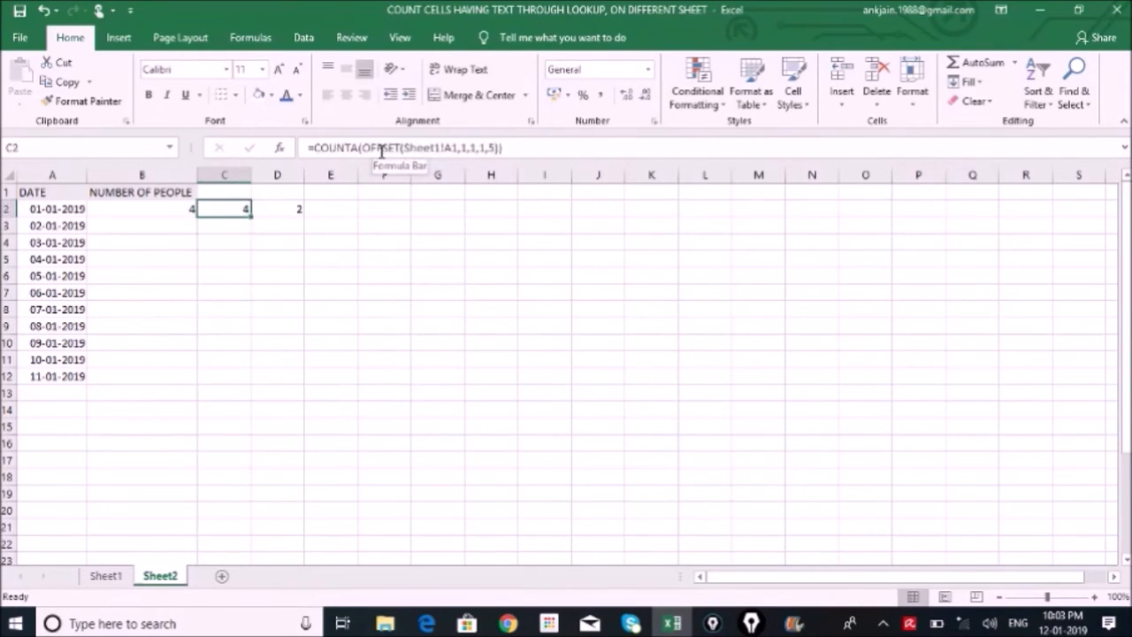
Subtract 1 from the MATCH formula in D2: =MATCH(A2,Sheet1!A1:A12,0)-1, and set the cell's number format to General
key("Right")
left_click(472, 147)
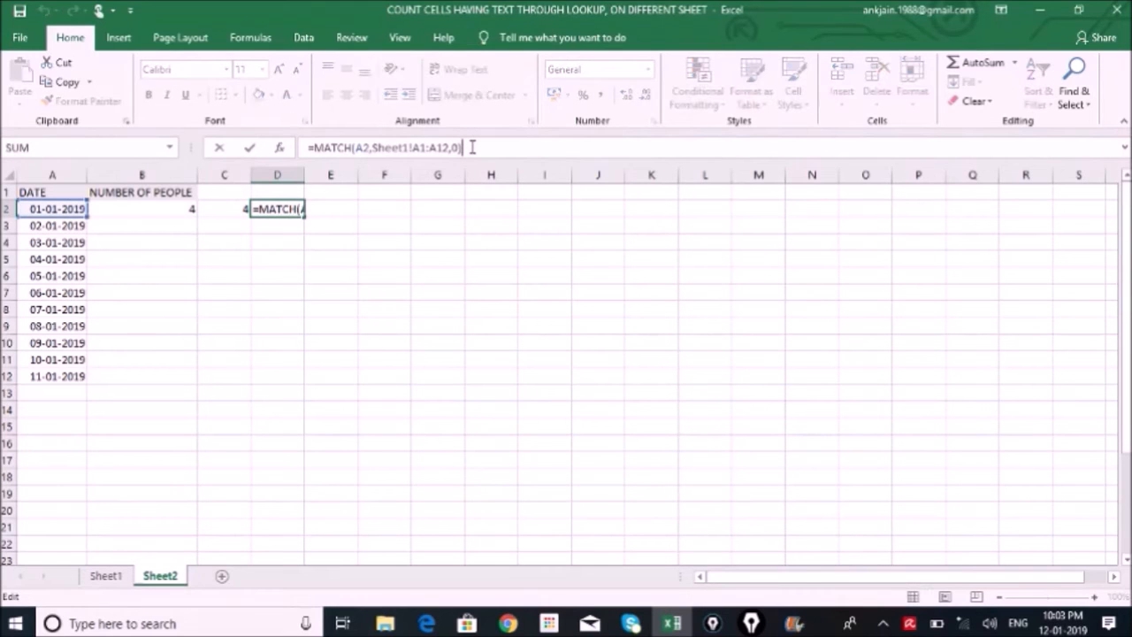
key("Return")
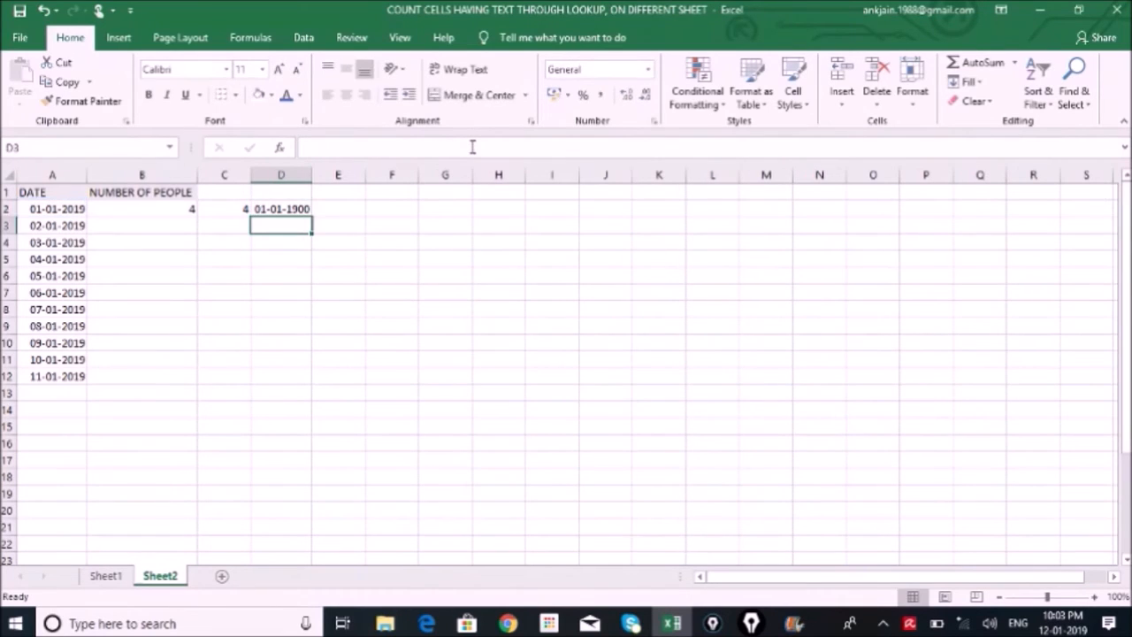
key("Up")
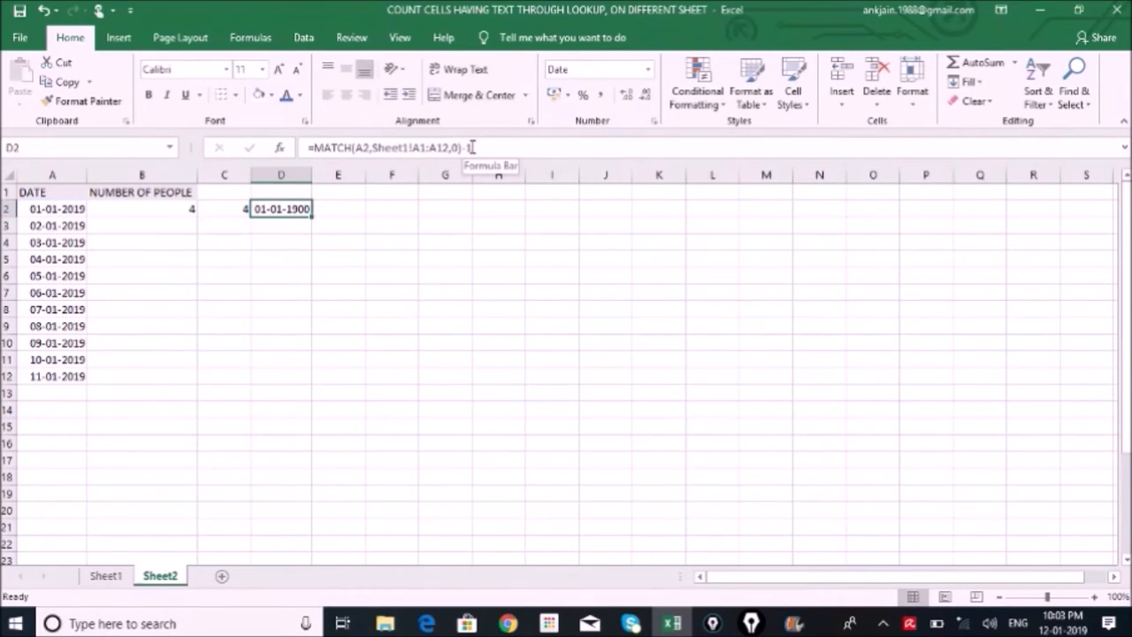
left_click(651, 70)
left_click(596, 96)
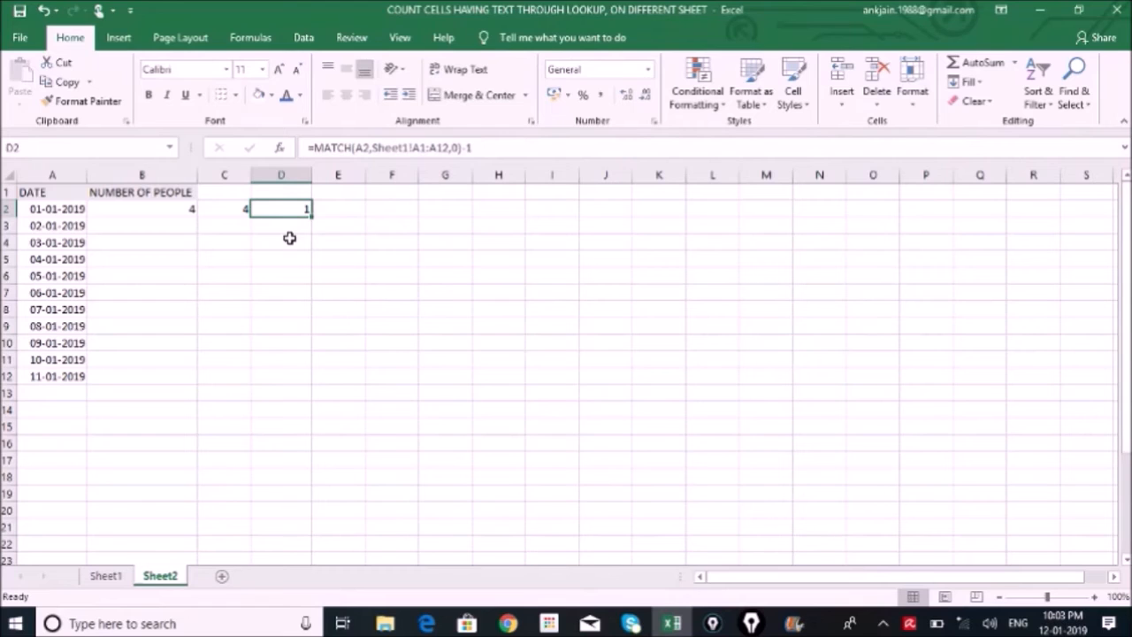
Copy the expression MATCH(A2,Sheet1!A1:A12,0)-1 from the formula in D2 without its equals sign
key("Left")
key("Right")
left_click(433, 146)
left_click_drag(472, 148, 315, 148)
key("ctrl+c")
key("Return")
key("Up")
Replace the rows argument of OFFSET in C2 with the copied MATCH expression: =COUNTA(OFFSET(Sheet1!A1,MATCH(A2,Sheet1!A1:A12,0)-1,1,1,5))
key("Left")
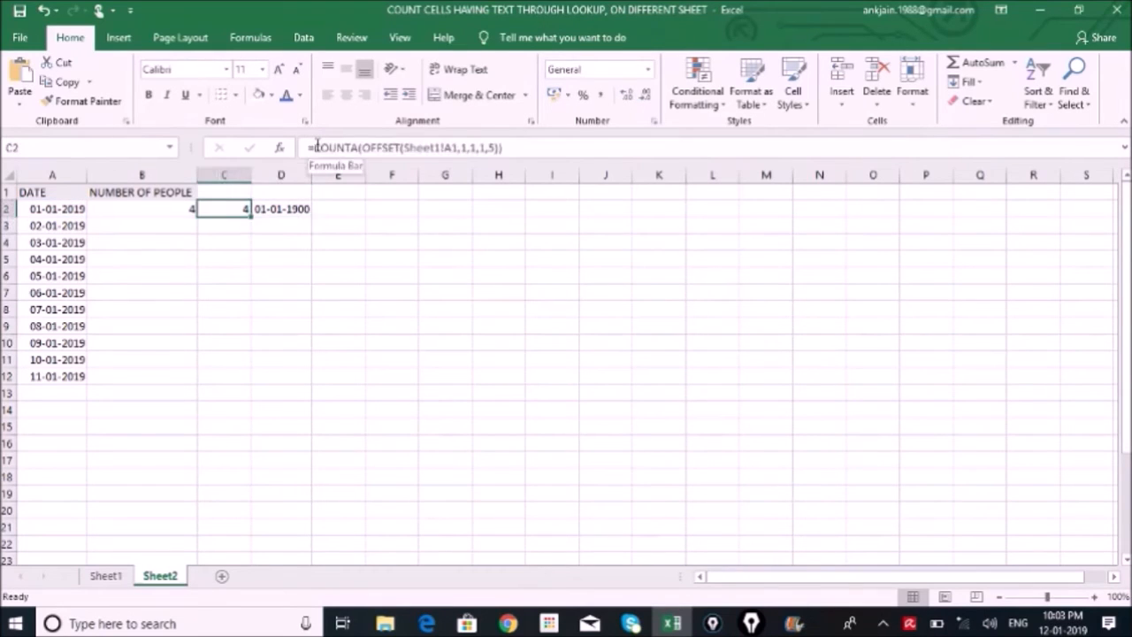
left_click(465, 146)
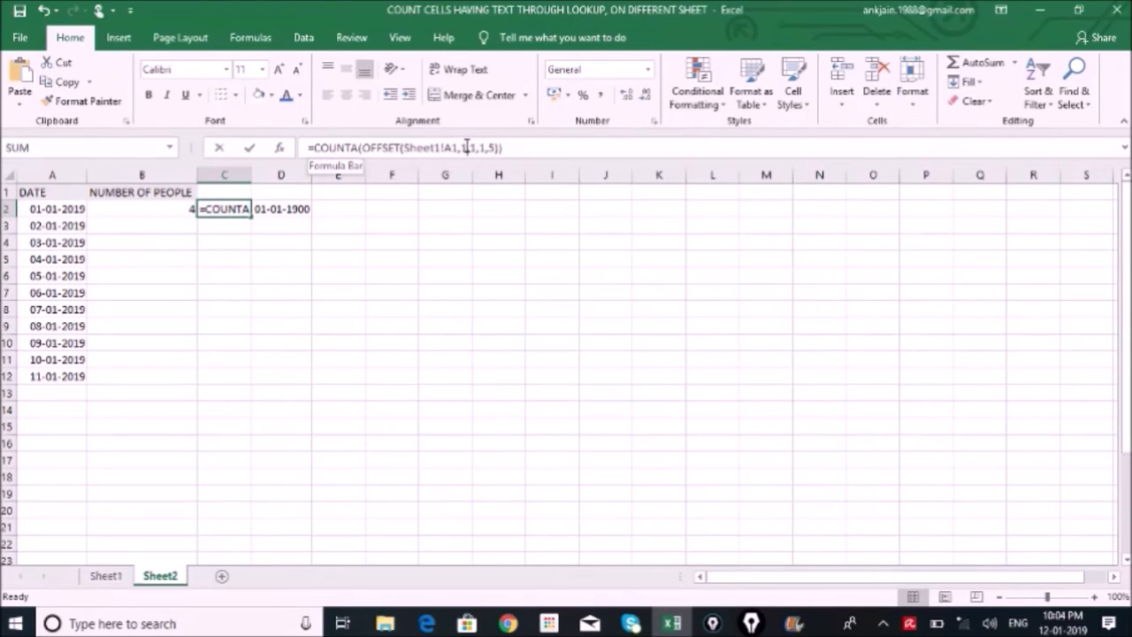
key("Delete")
key("Delete")
key("Delete")
key("Delete")
key("ctrl+v")
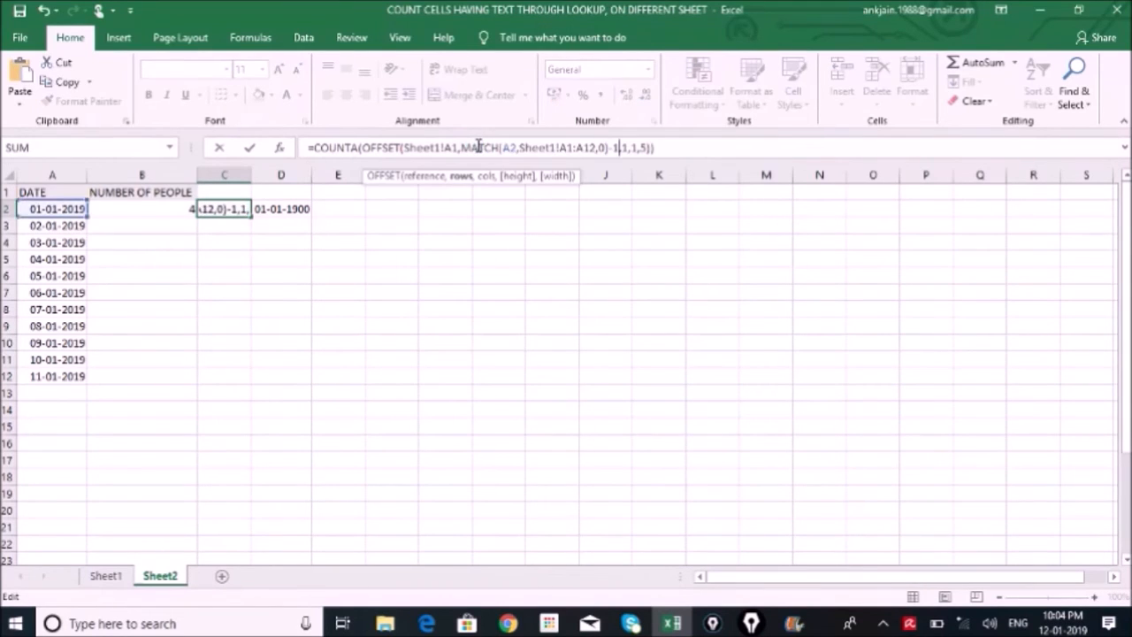
key("Return")
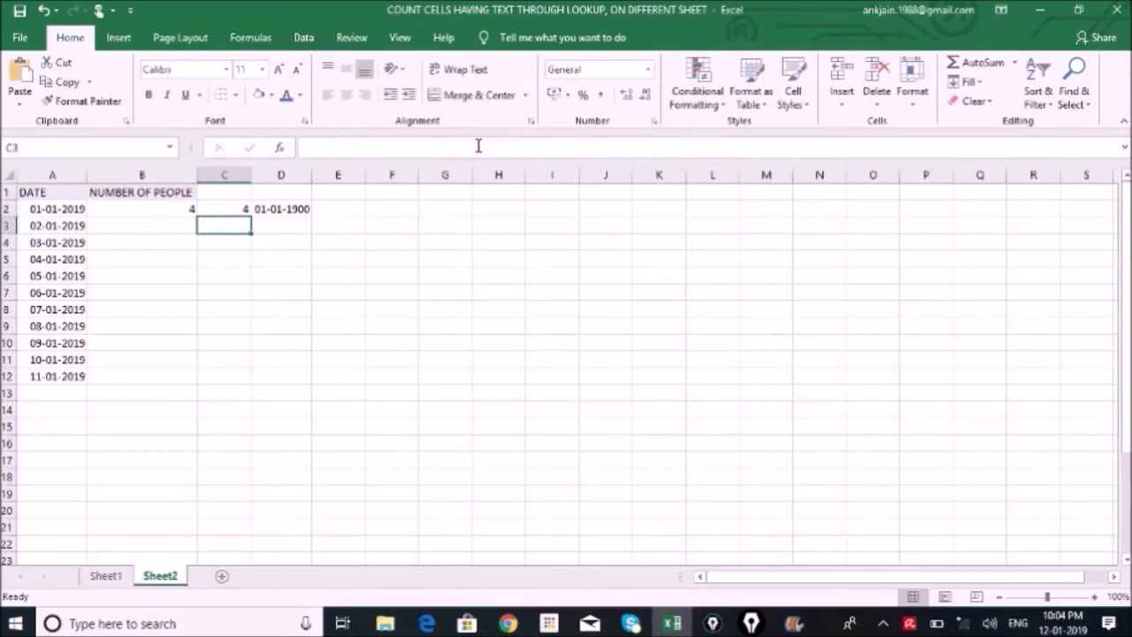
Delete the helper MATCH formula from cell D2
left_click(296, 205)
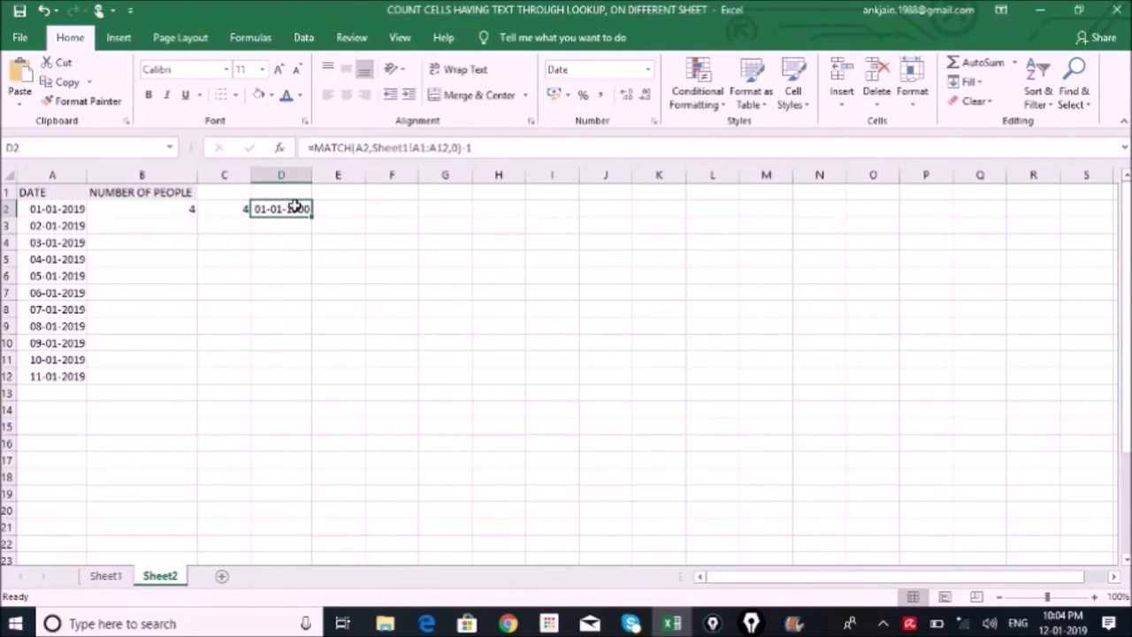
key("Delete")
key("Left")
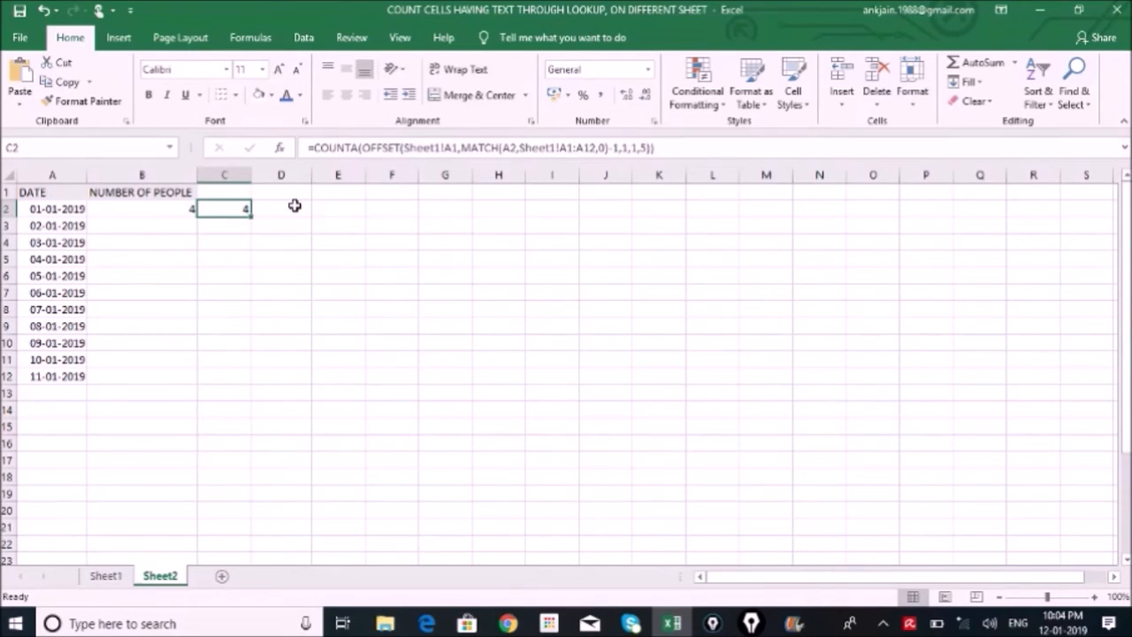
Make the OFFSET reference Sheet1!$A$1 and the start of the MATCH range $A$1 absolute in the C2 formula
key("ctrl+c")
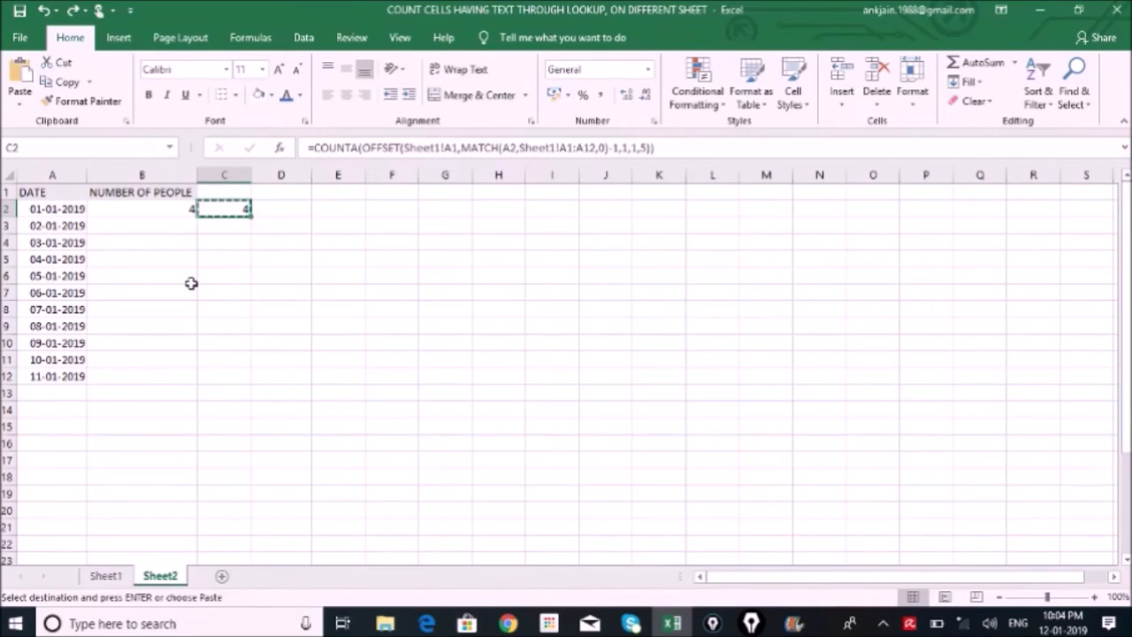
left_click(451, 147)
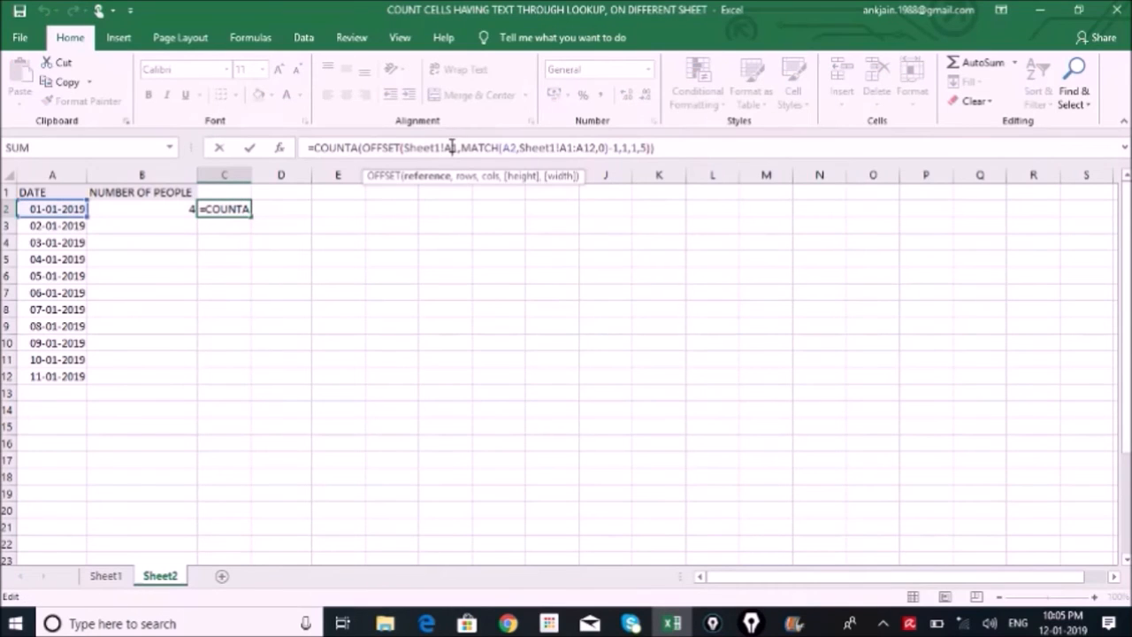
key("F4")
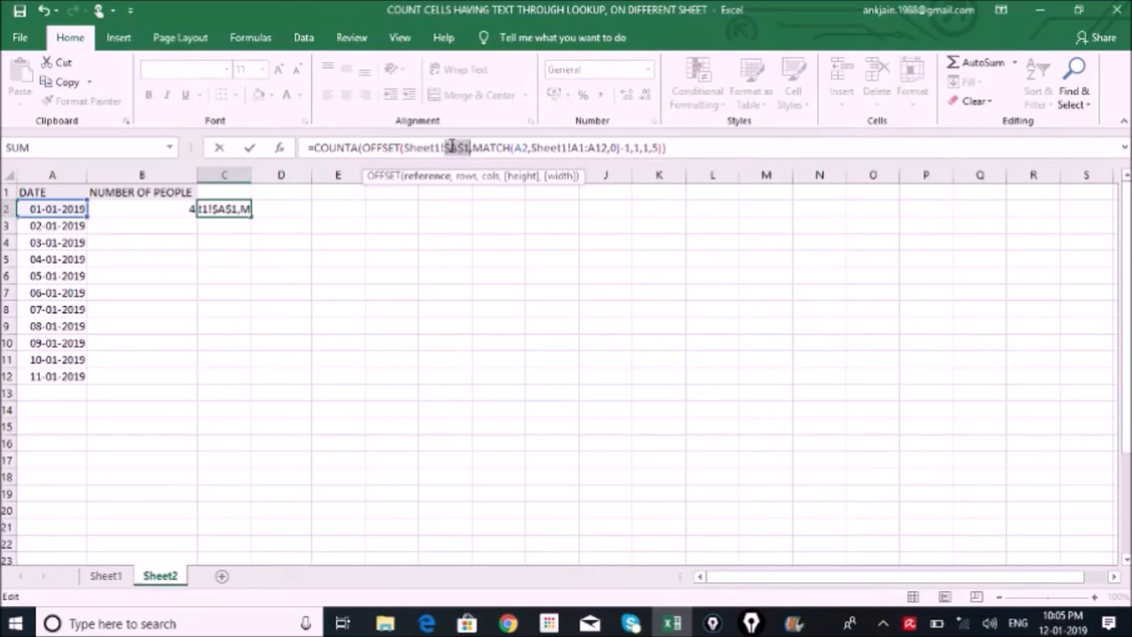
left_click(577, 148)
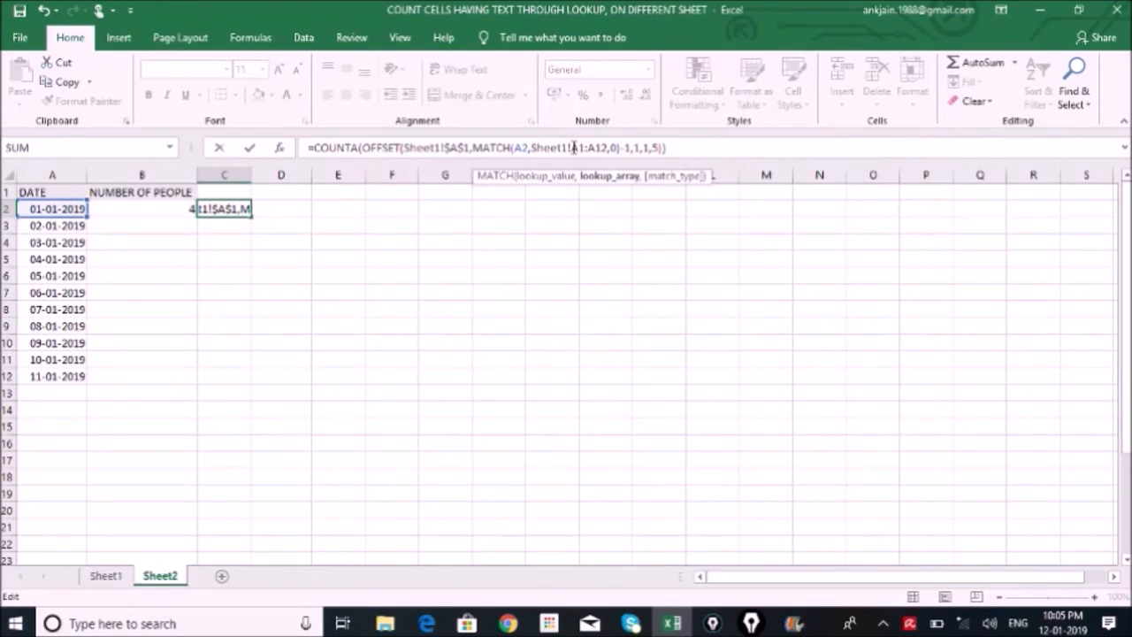
key("F4")
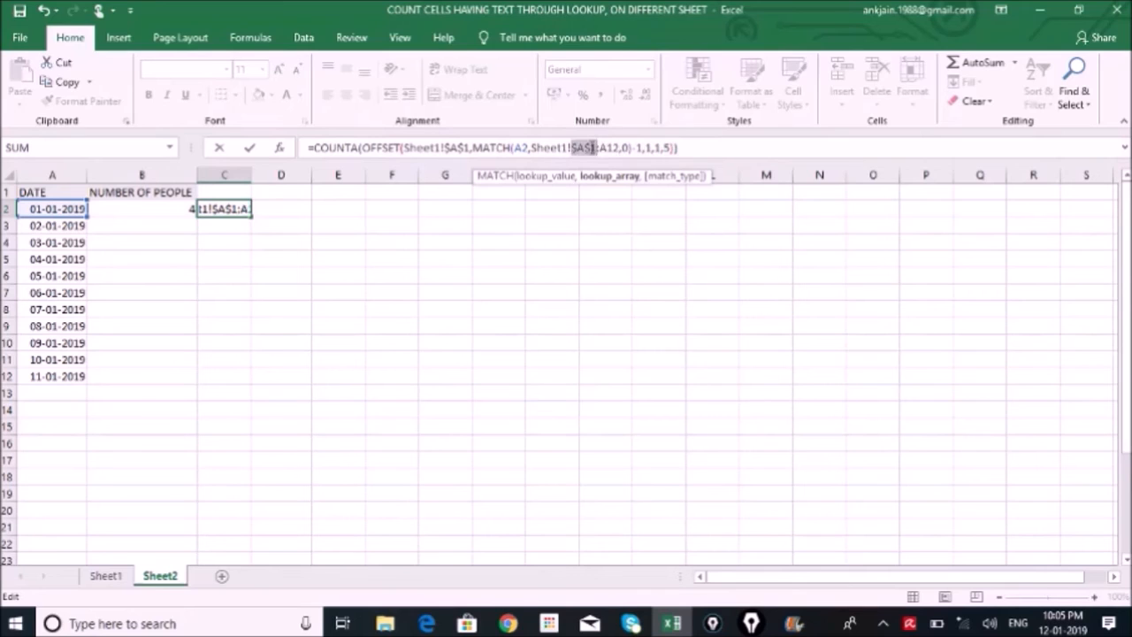
key("Return")
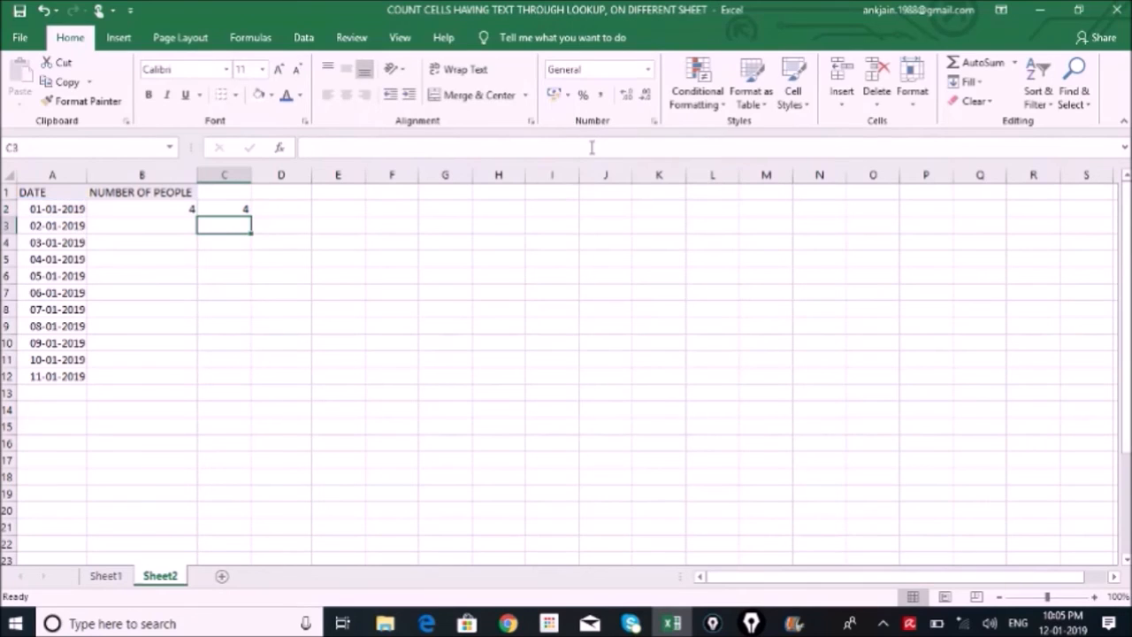
Fill the COUNTA formula from C2 down through C20
left_click(238, 209)
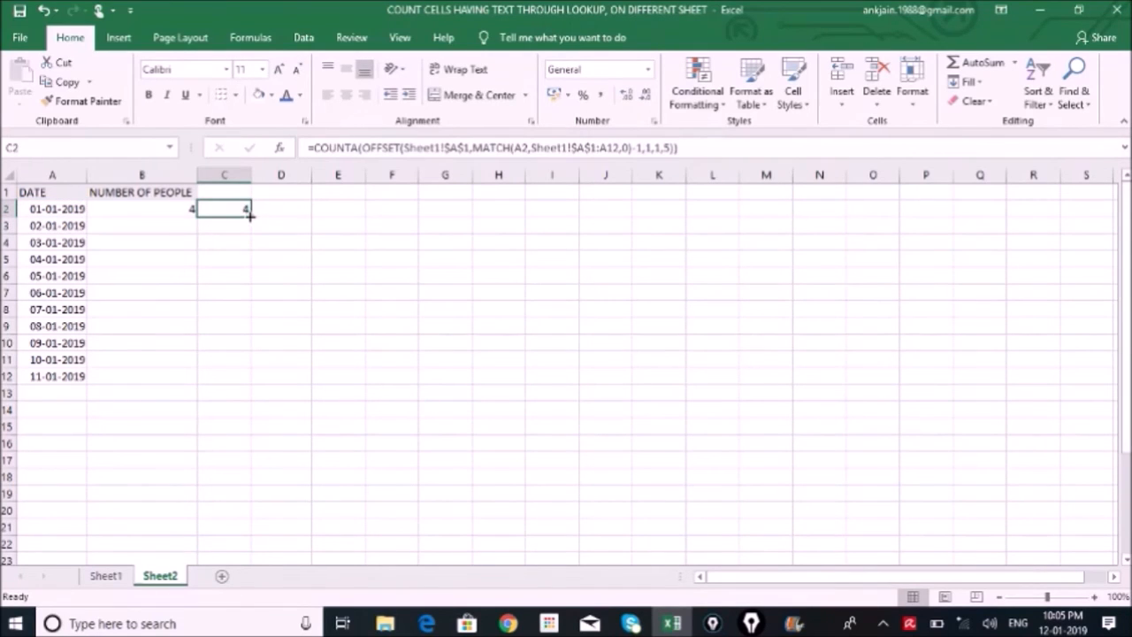
left_click_drag(250, 215, 249, 511)
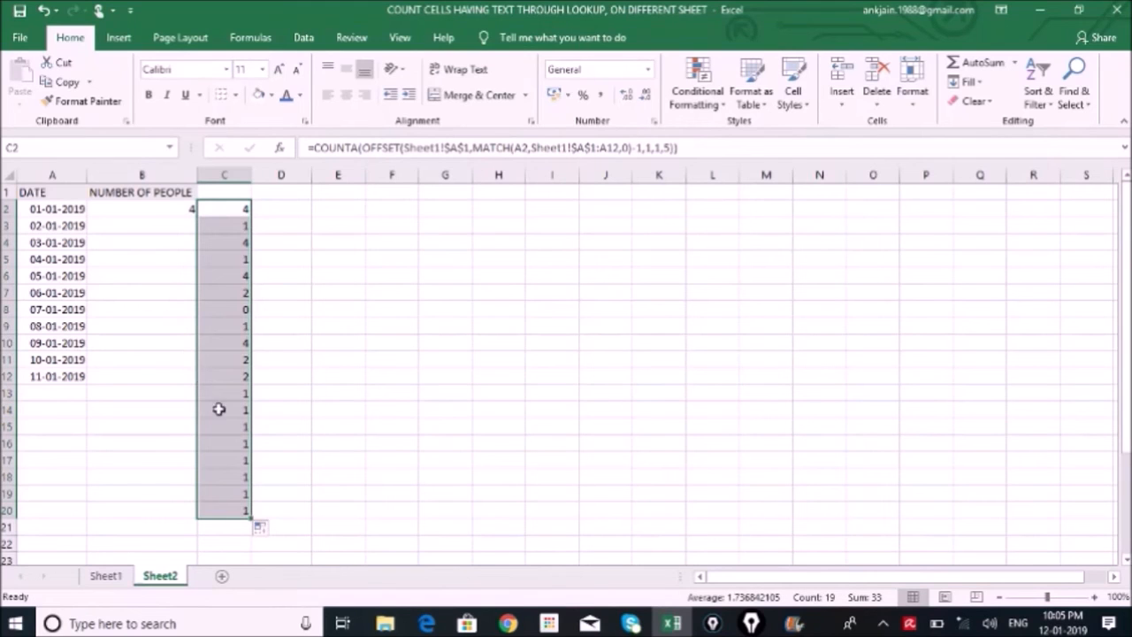
left_click(223, 212)
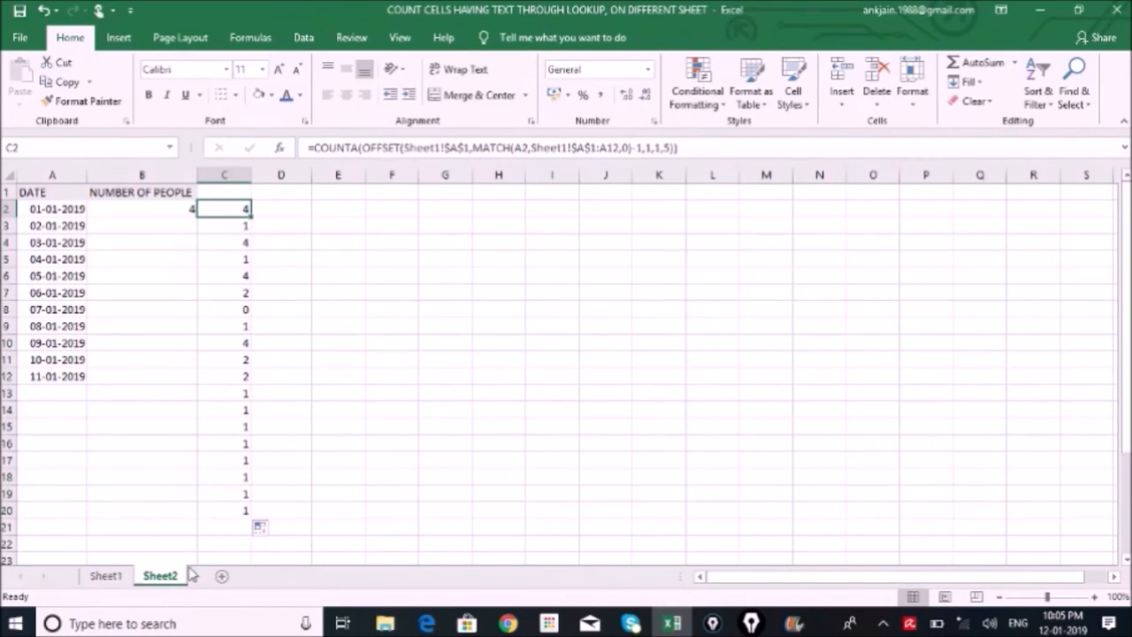
Compare the counts in column C of Sheet2 with the names listed per date in Sheet1, including the undated rows C13:C20
left_click(105, 576)
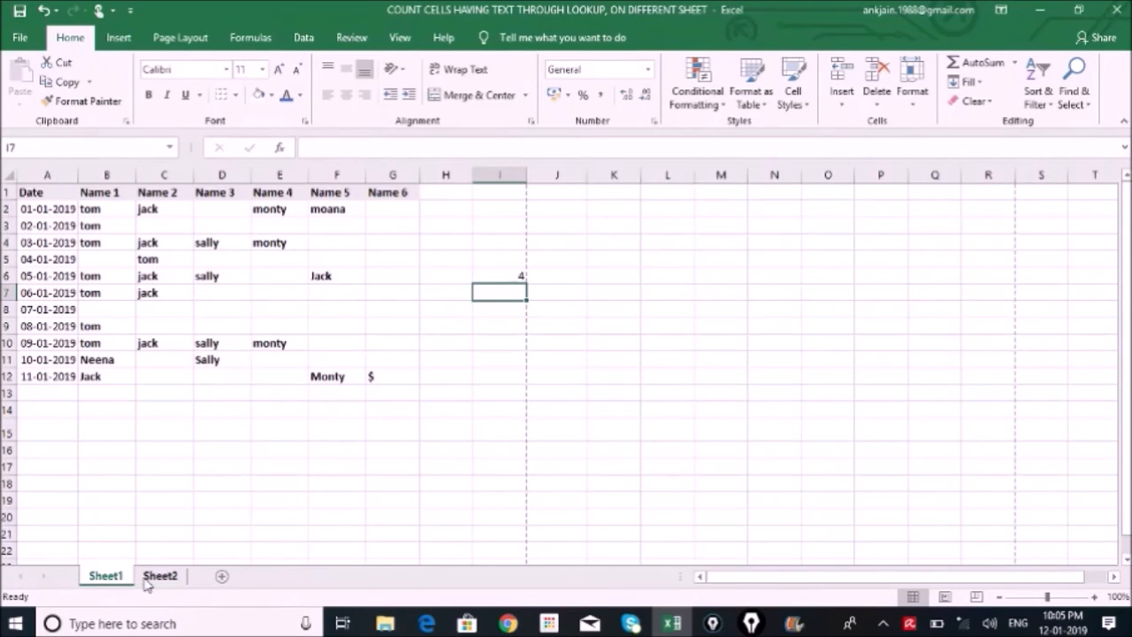
left_click_drag(116, 210, 345, 209)
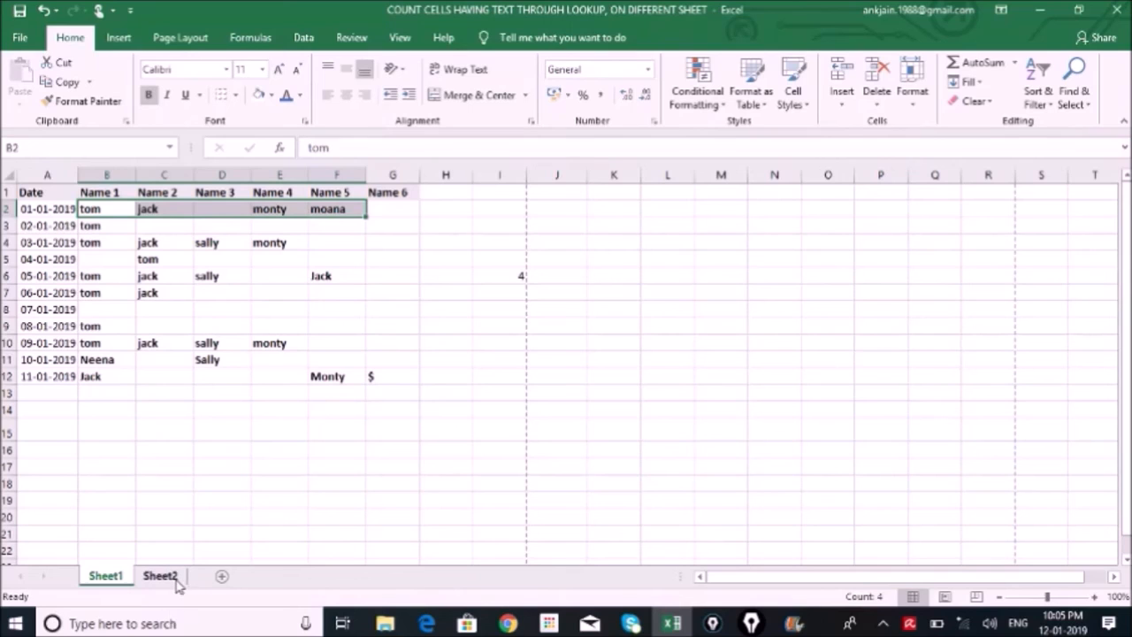
left_click(97, 229)
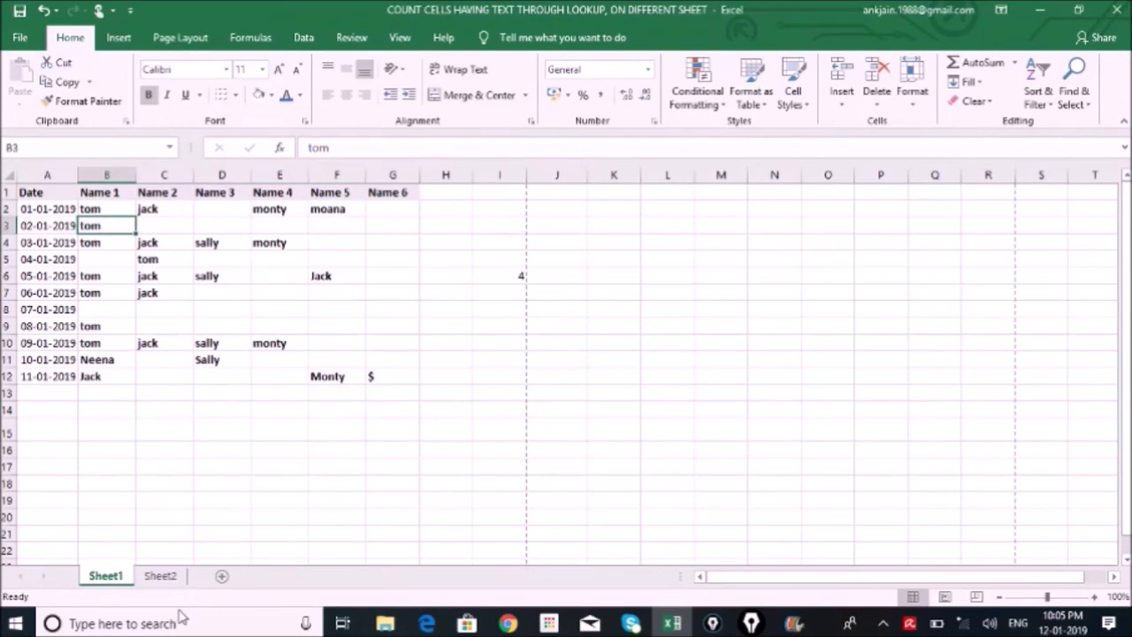
left_click(161, 579)
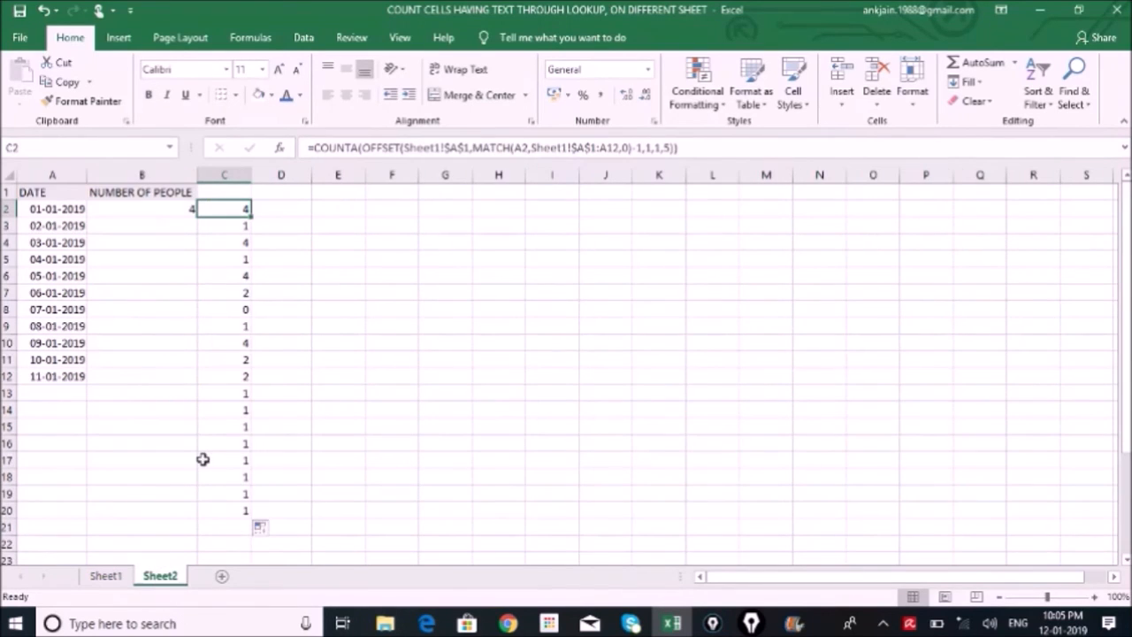
left_click(239, 227)
left_click(239, 241)
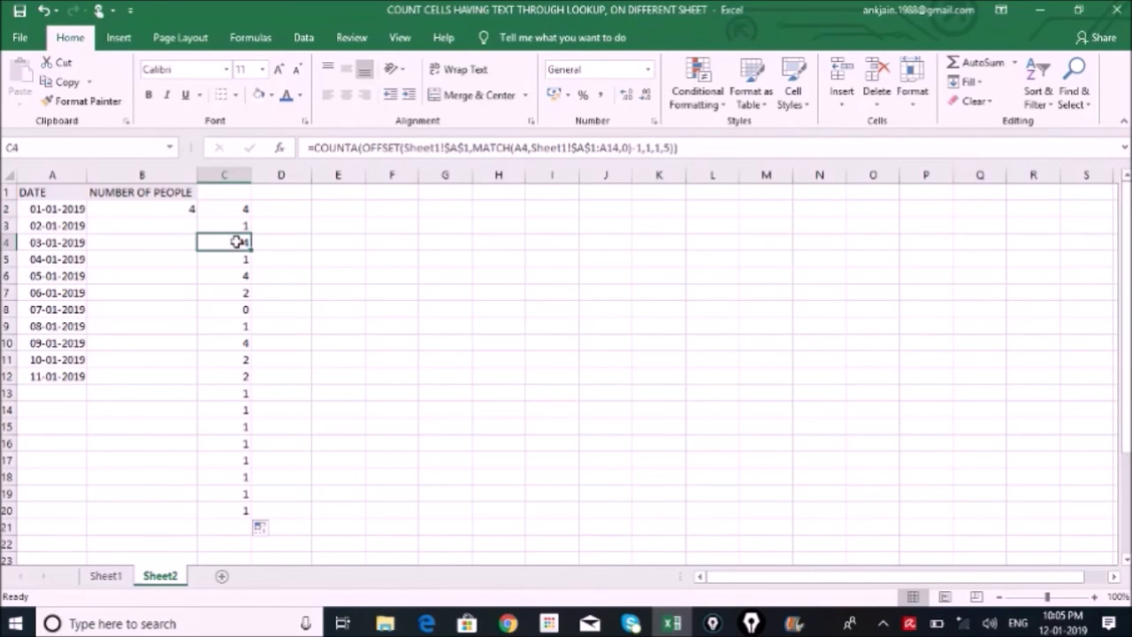
left_click(110, 577)
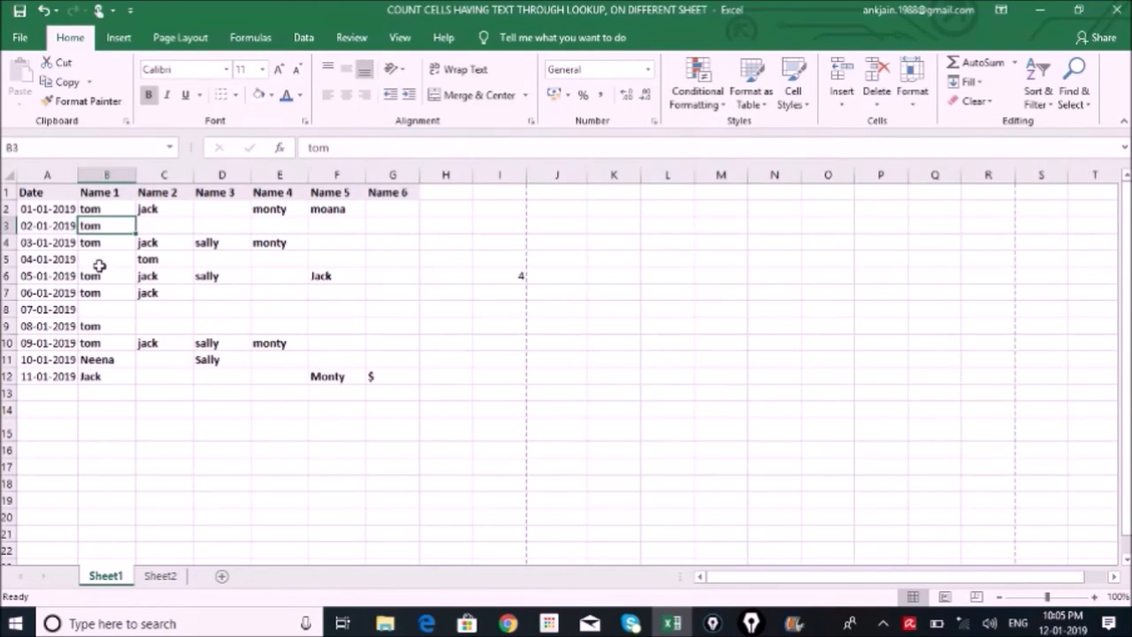
left_click(160, 576)
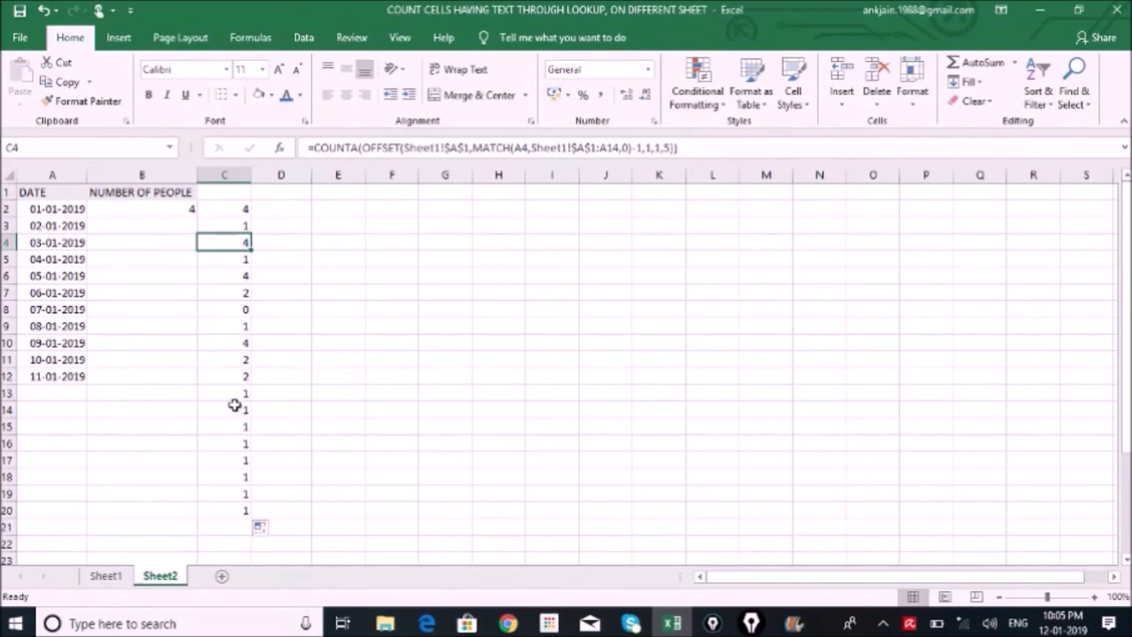
left_click_drag(232, 396, 228, 506)
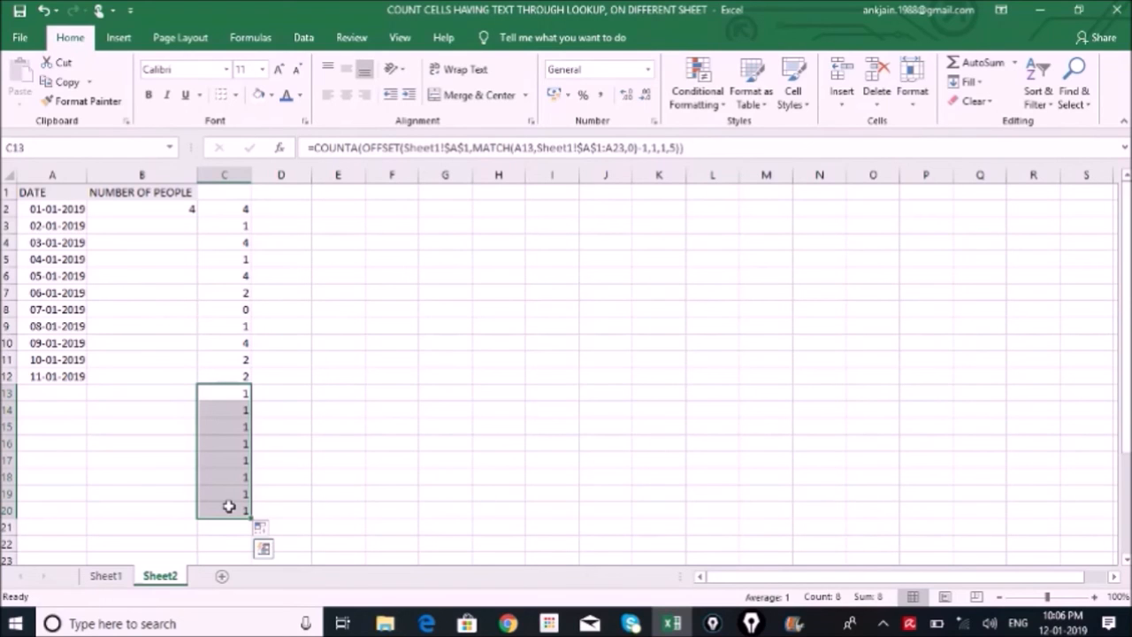
Wrap the COUNTA formula in C2 in IF(A2="","",…) so it returns blank when the date is empty
double_click(225, 209)
left_click(315, 148)
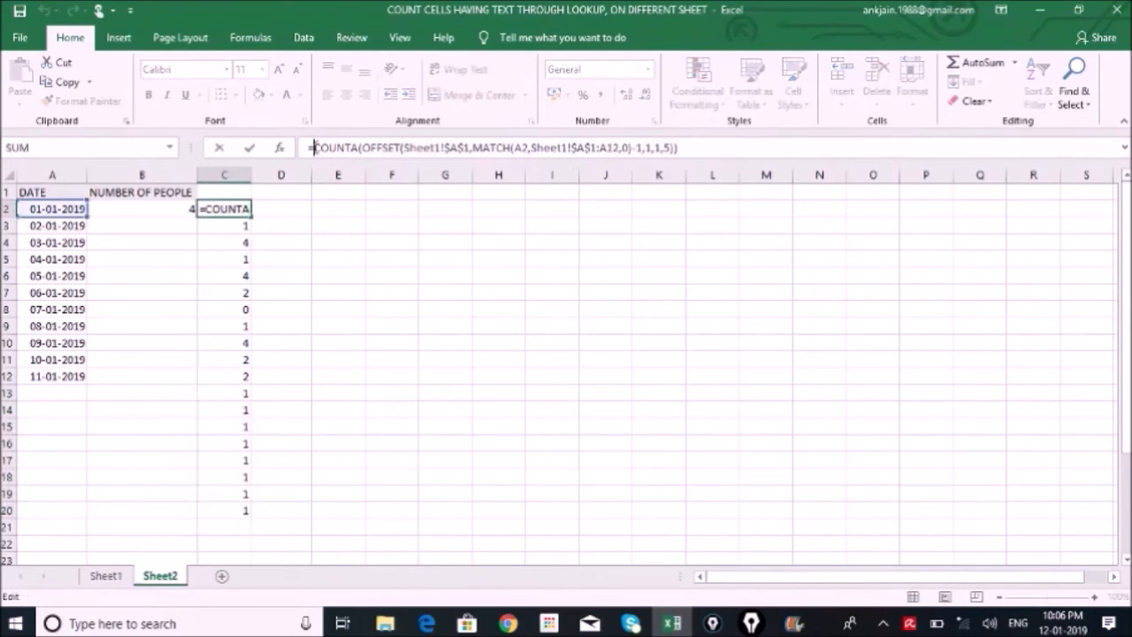
type("IF")
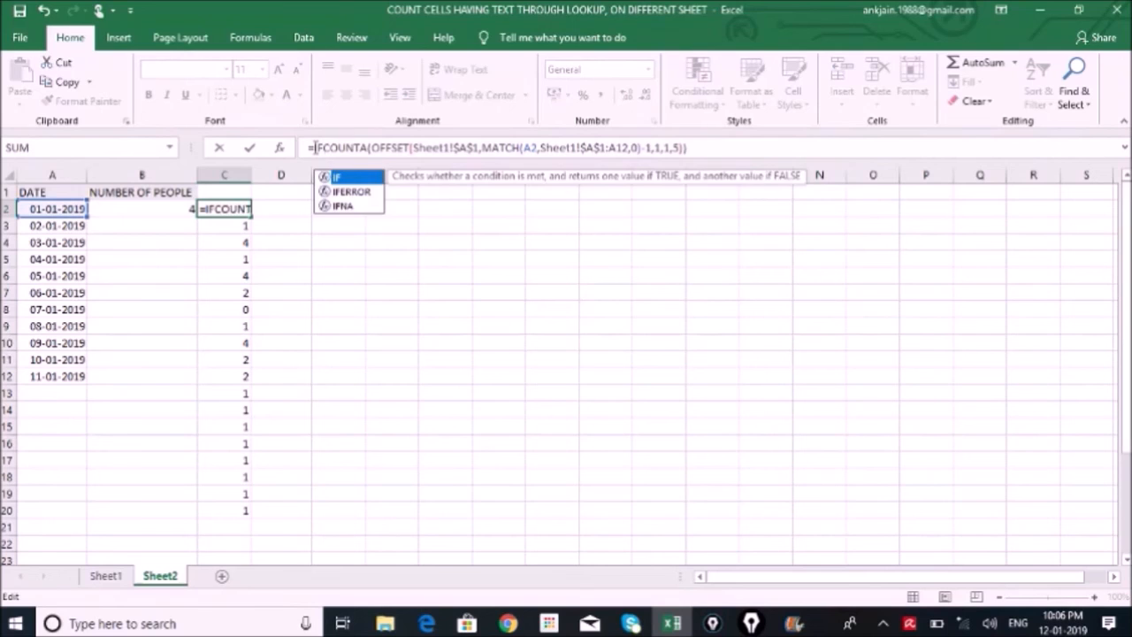
type("(")
left_click(65, 211)
type("=\"\"")
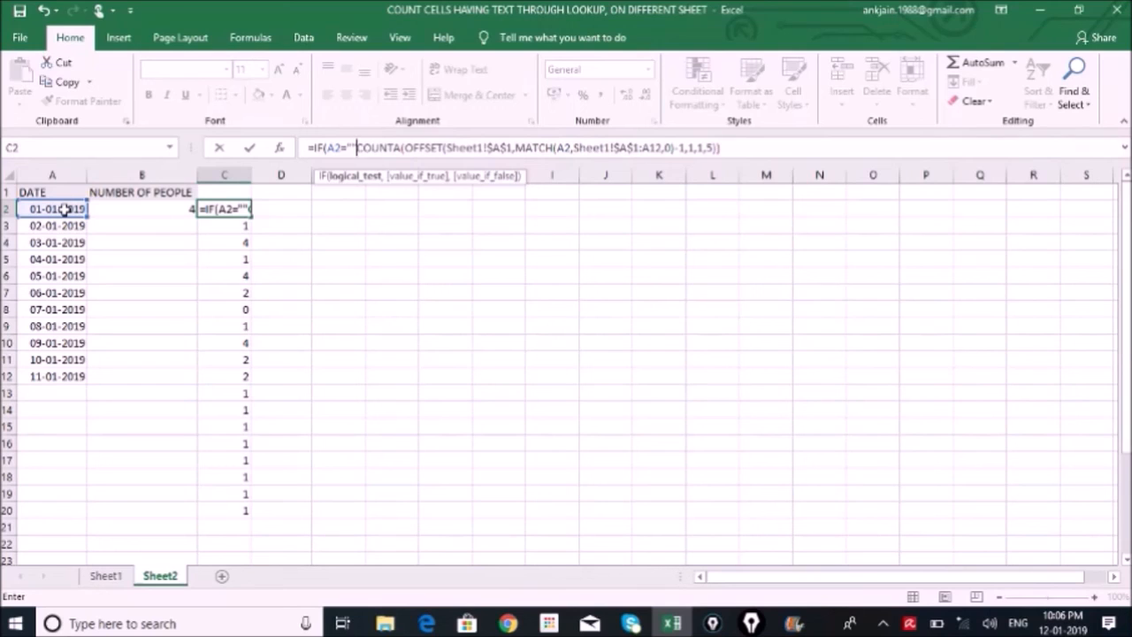
type(",")
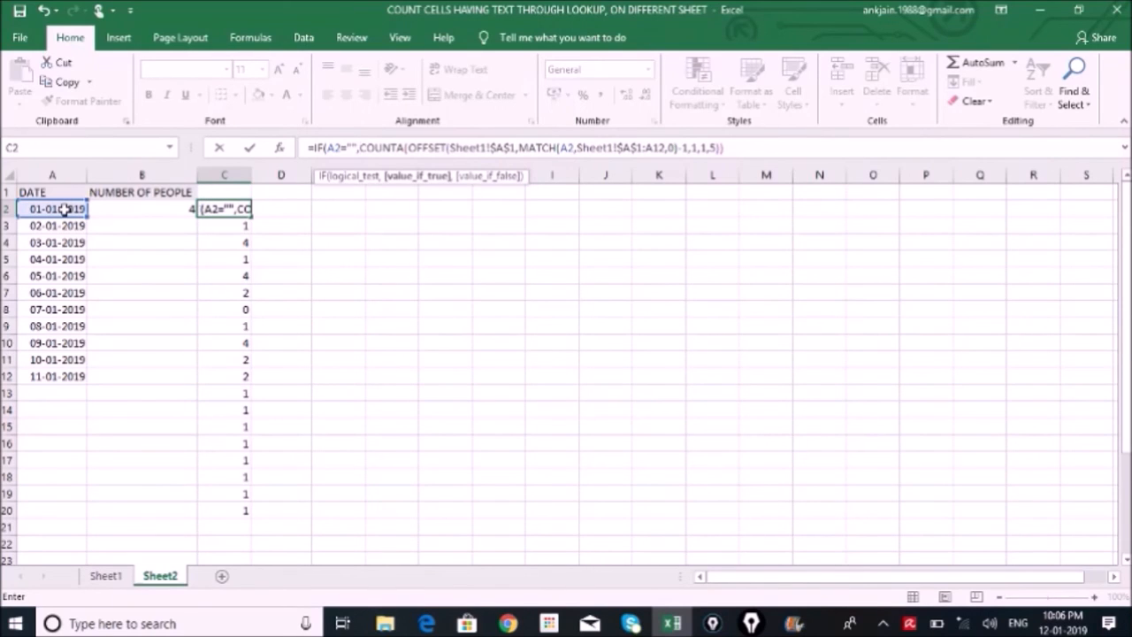
type("\"\",")
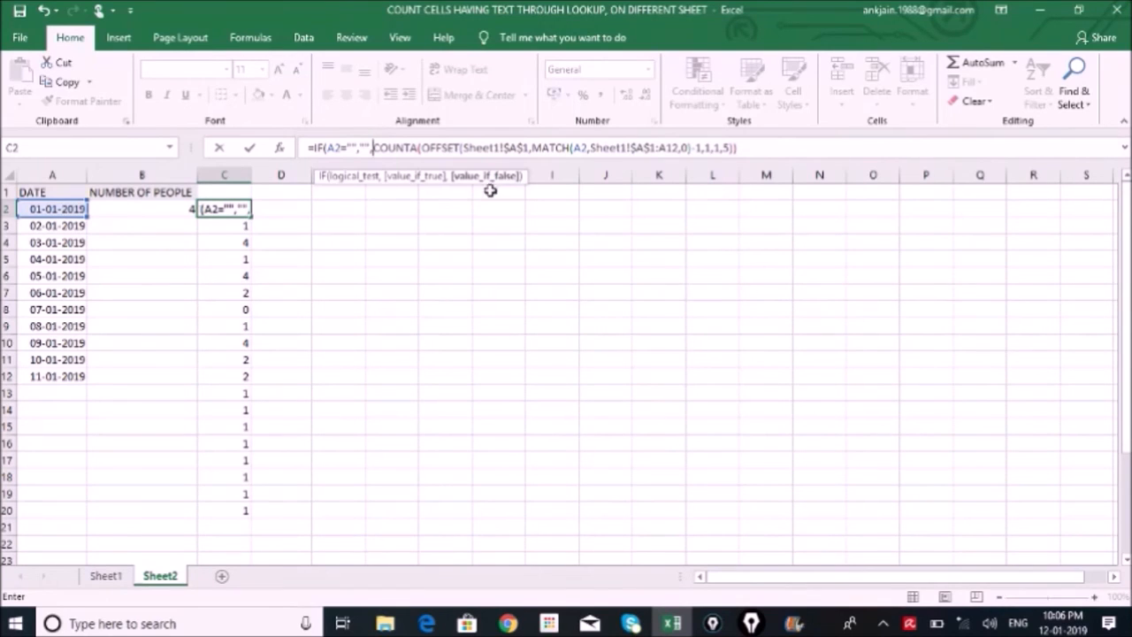
key("Return")
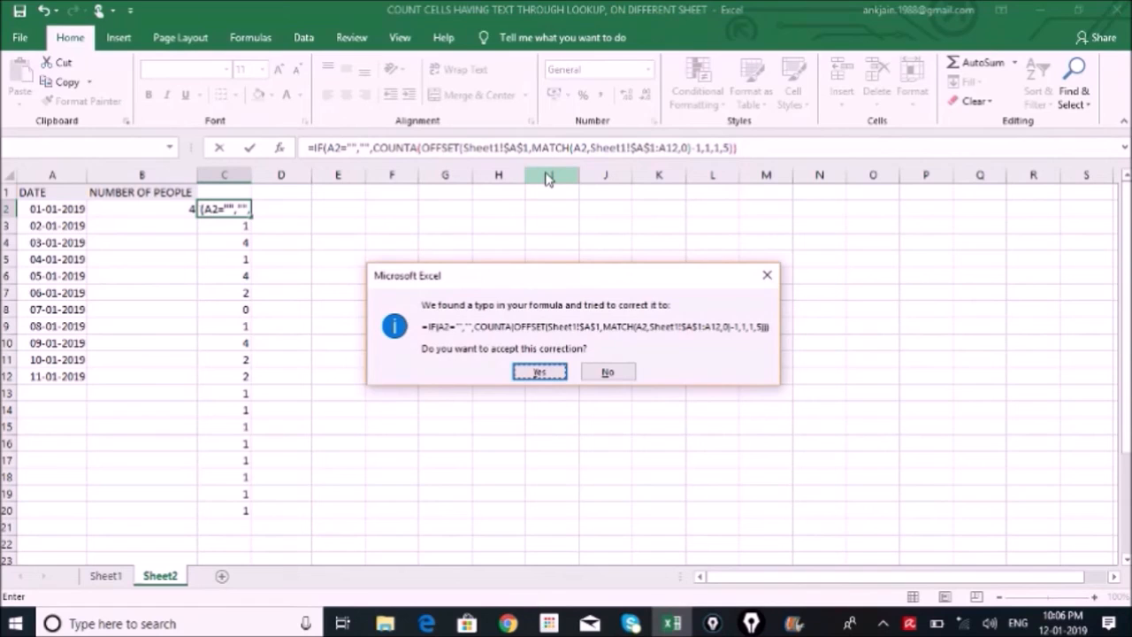
key("Return")
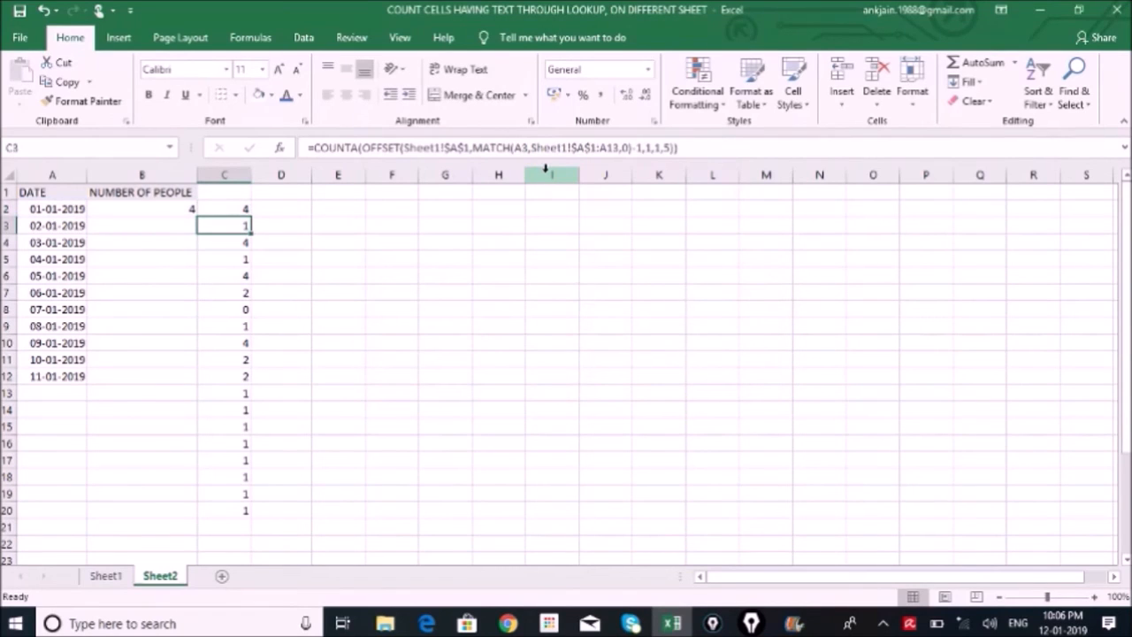
Fill the IF formula from C2 down through C20, check C13, and return to Sheet1
key("Up")
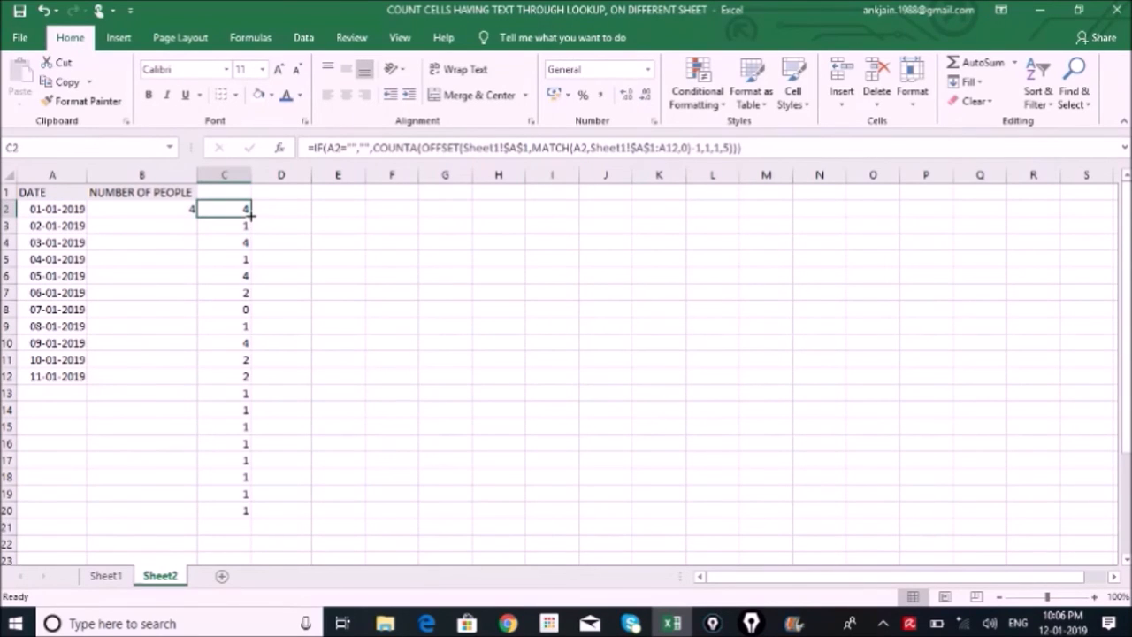
left_click_drag(252, 214, 255, 522)
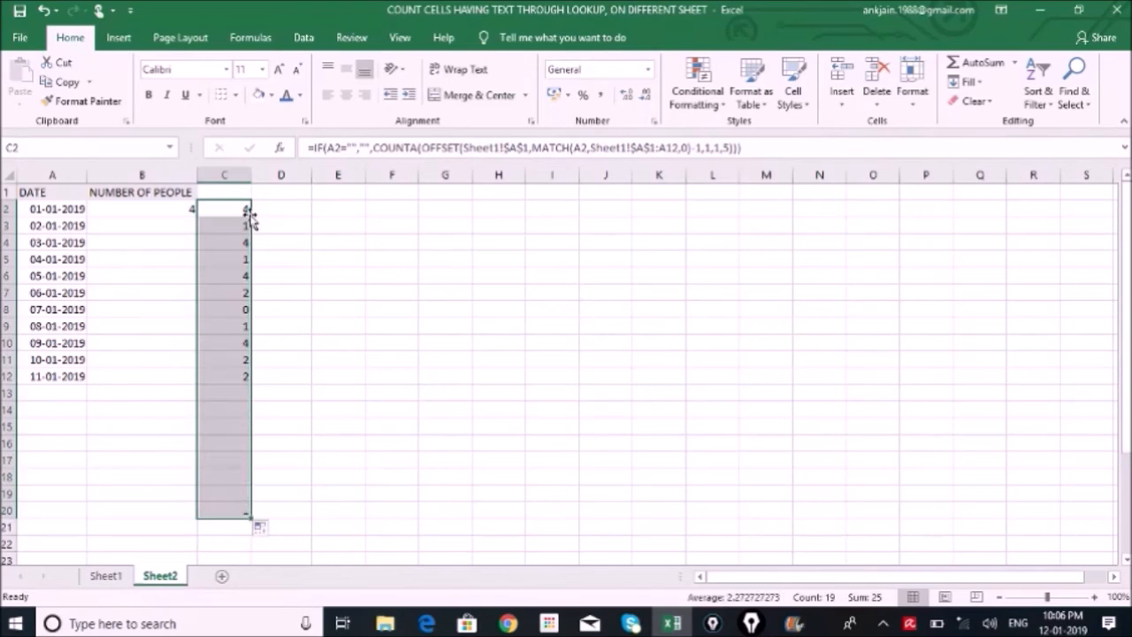
left_click(253, 394)
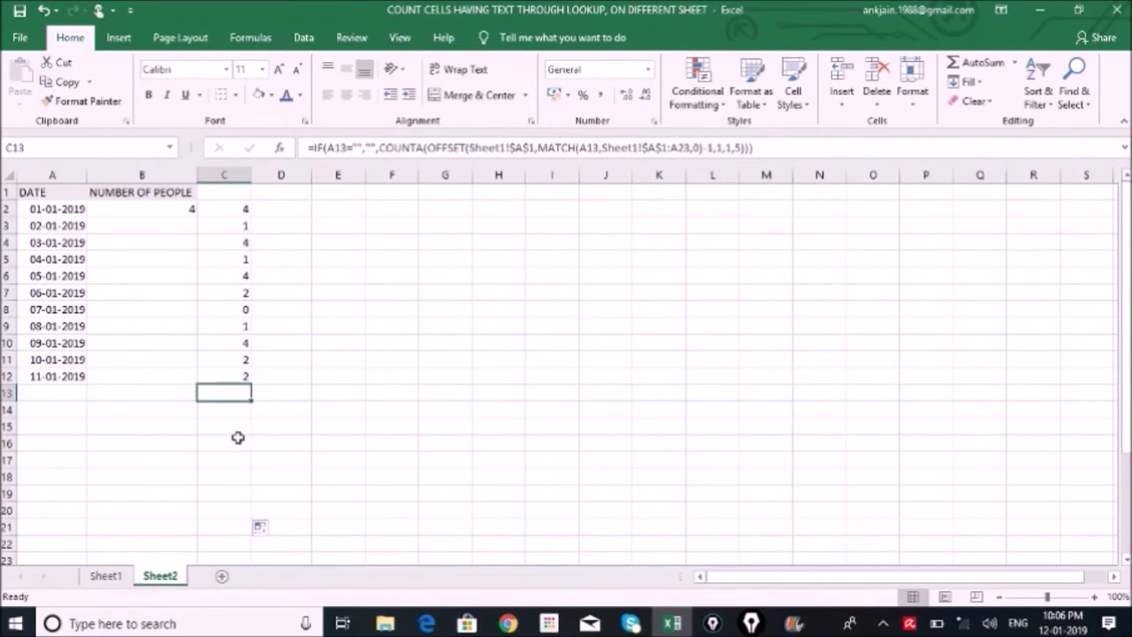
left_click(107, 577)
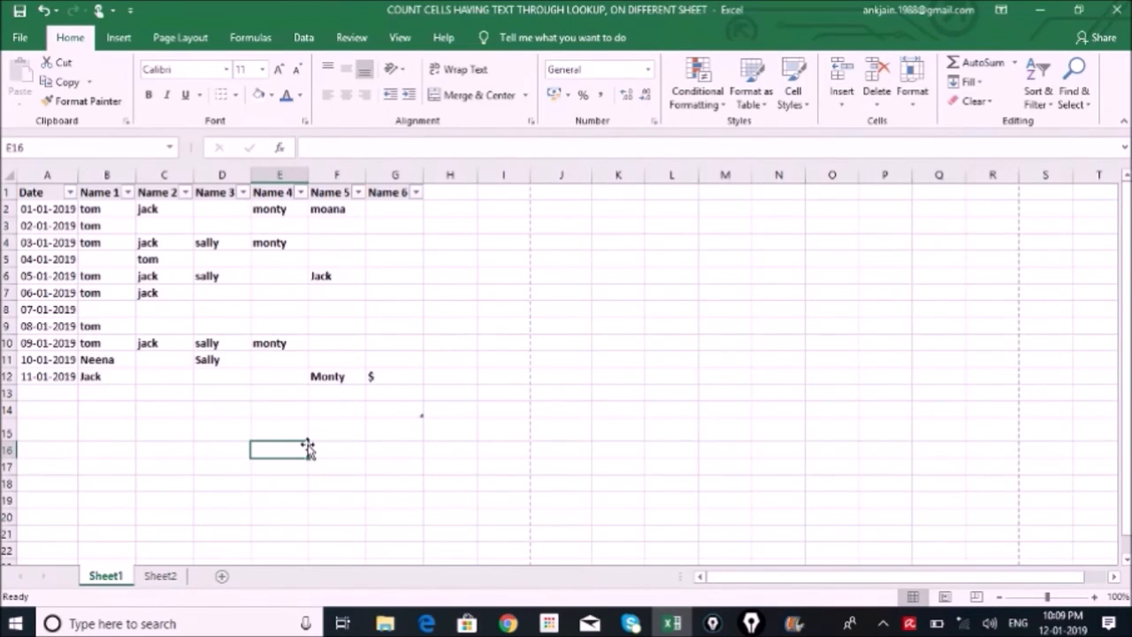